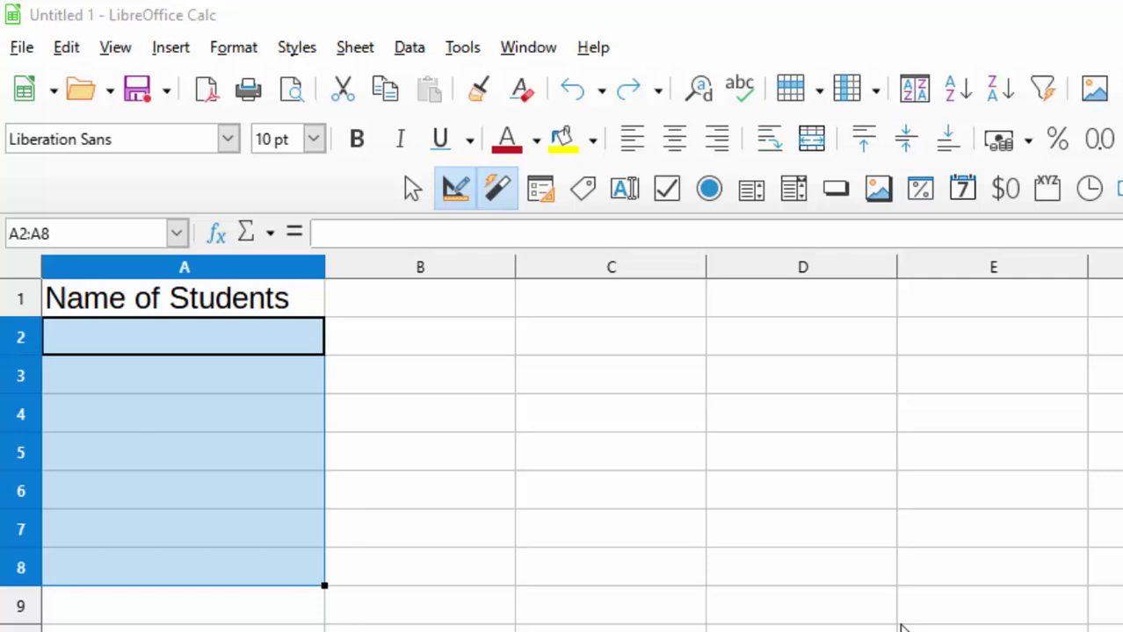
- Clear the old selection and select cells A2:A7 beneath the Name of Students heading
click(509, 458)
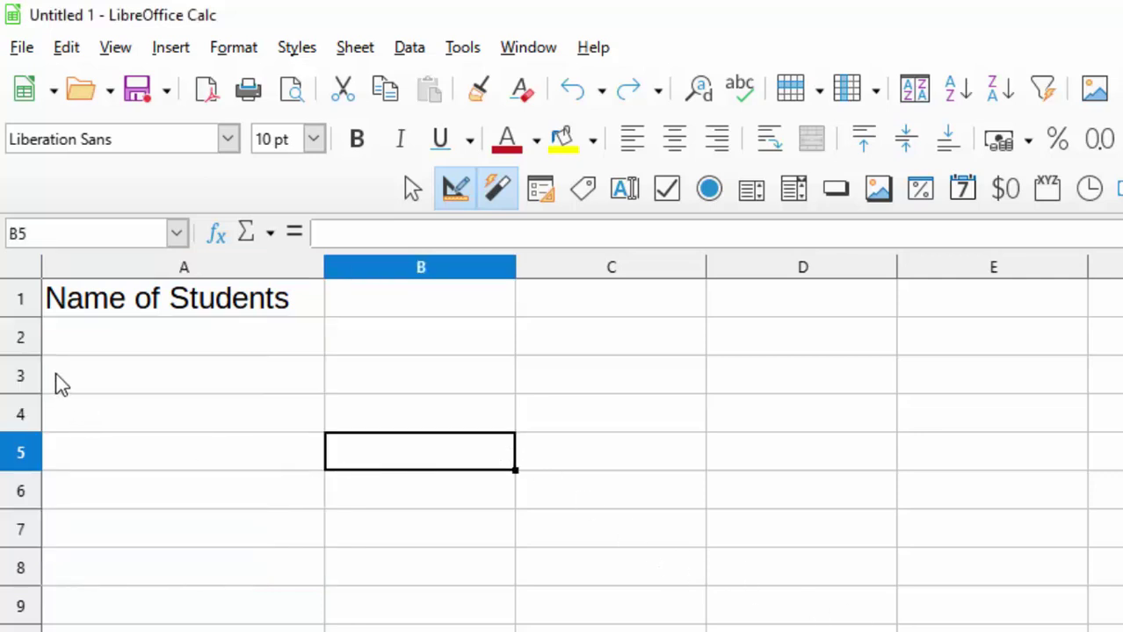
click(158, 350)
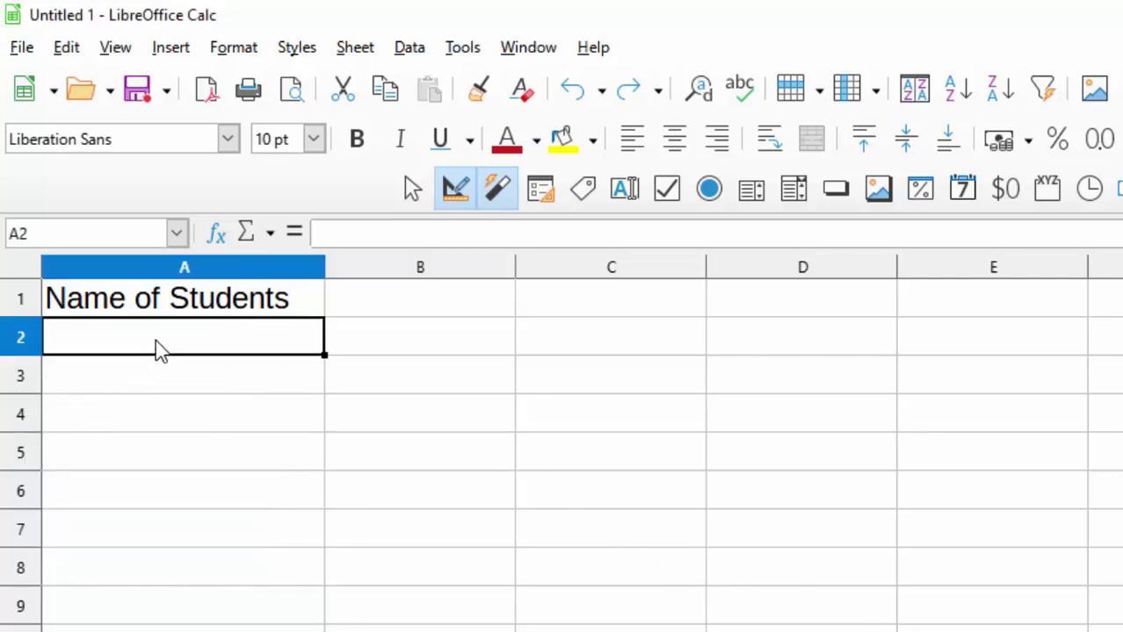
drag(156, 341, 190, 519)
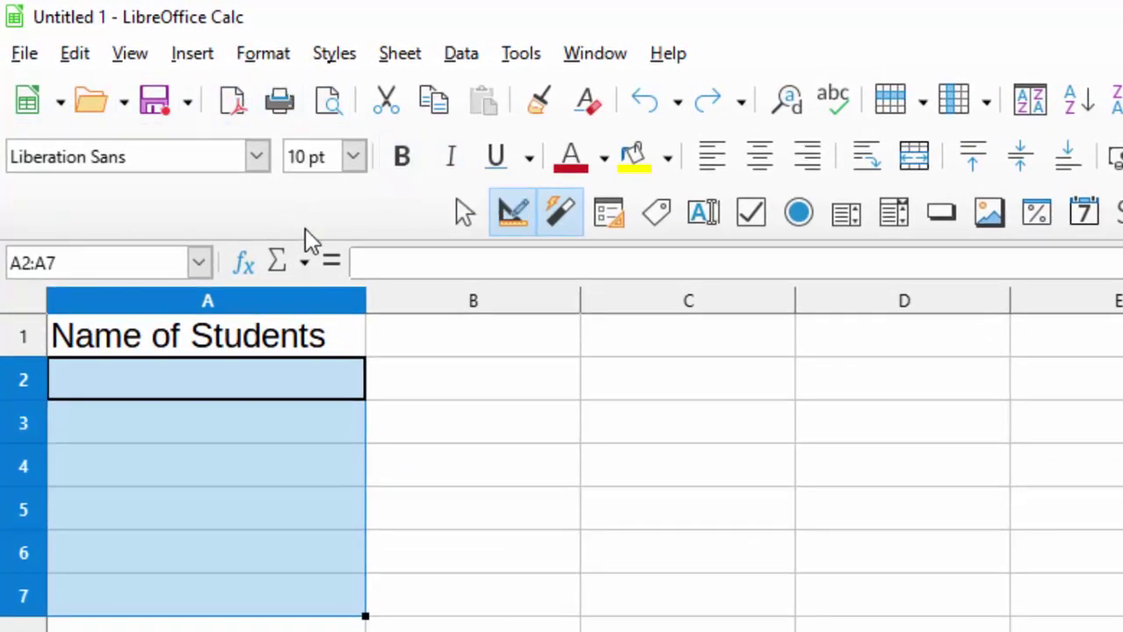
- Open the Validity dialog from the Data menu for A2:A7
click(457, 63)
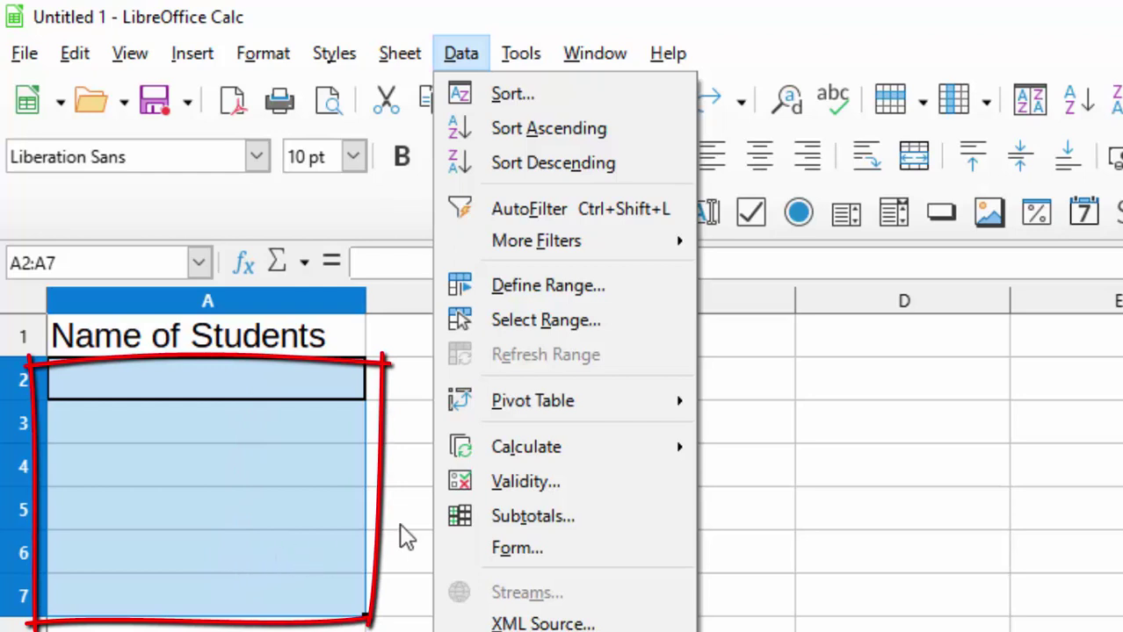
click(496, 485)
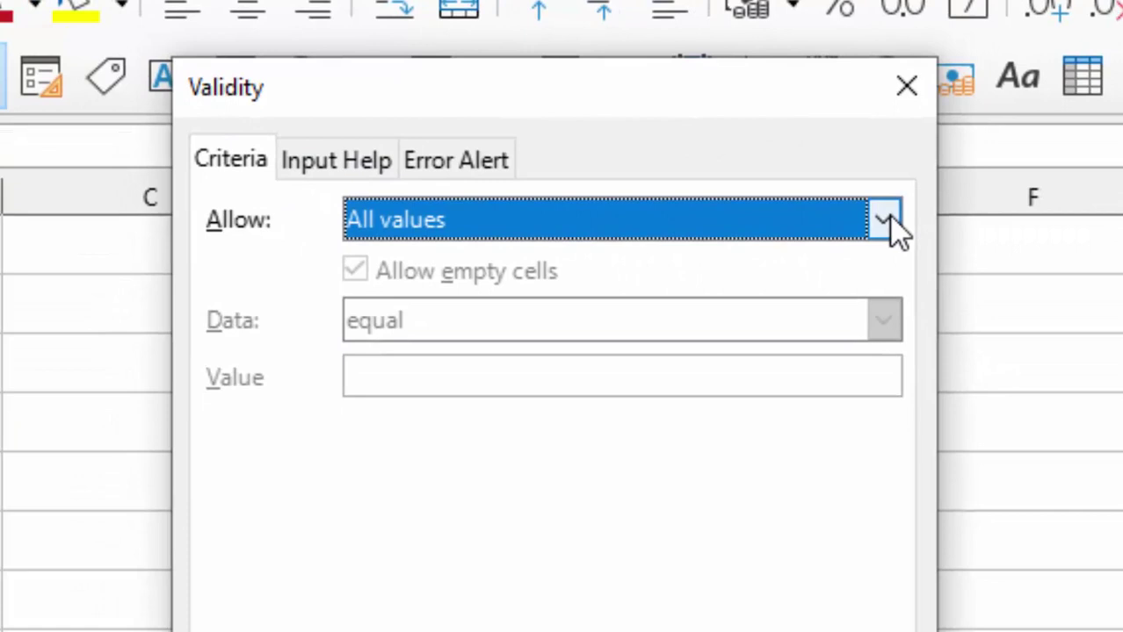
- Set Allow to List and enter the first three student names in Entries, one per line
click(889, 220)
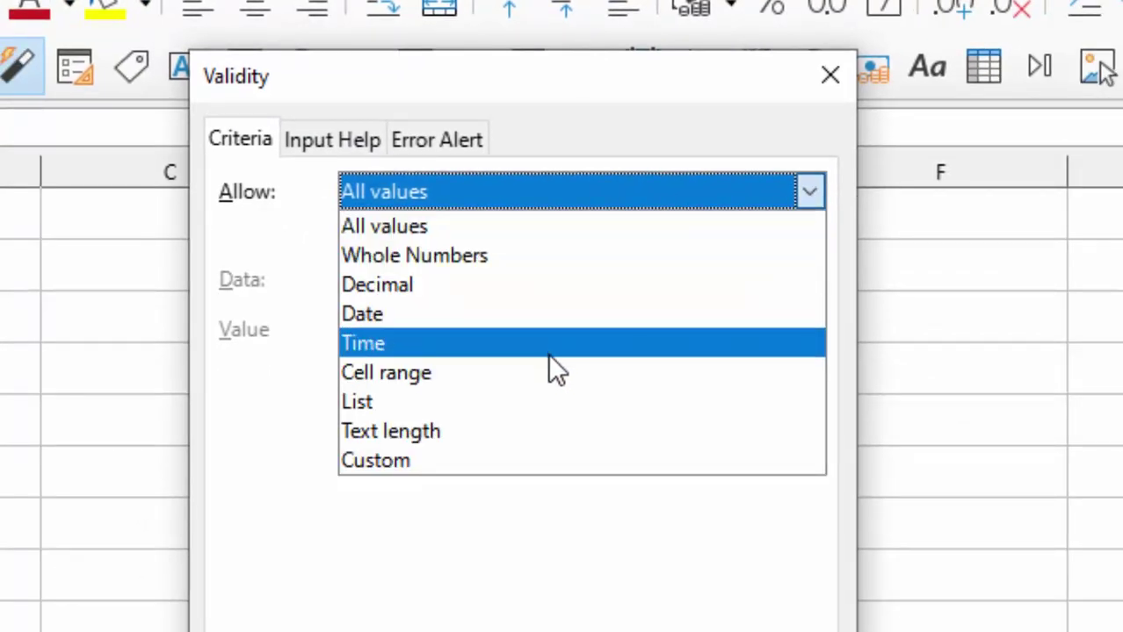
click(491, 404)
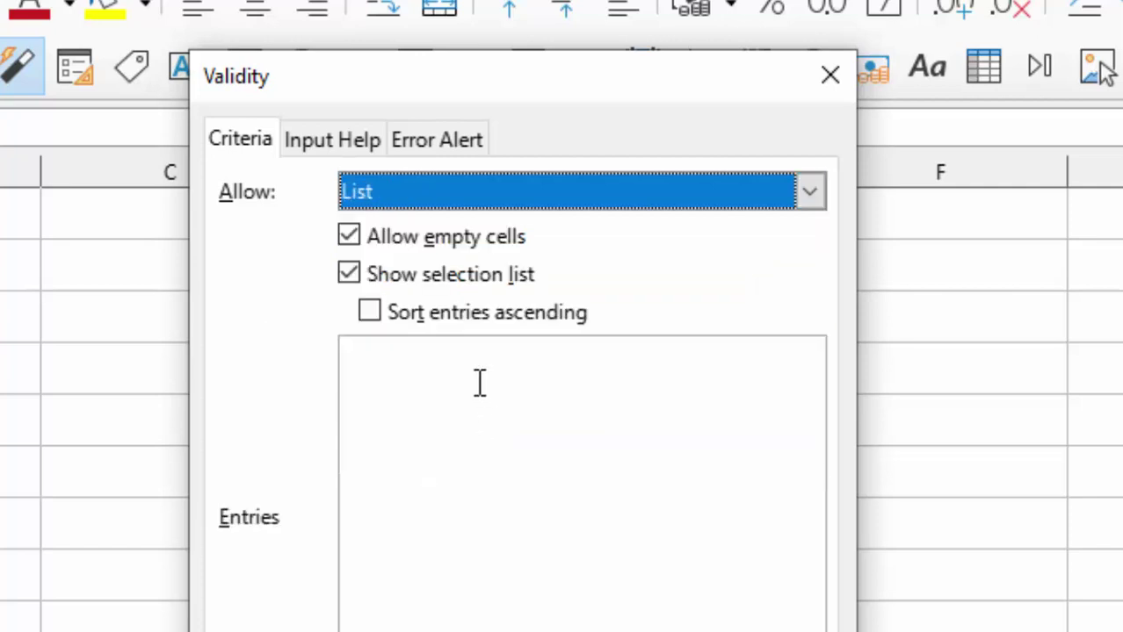
click(480, 381)
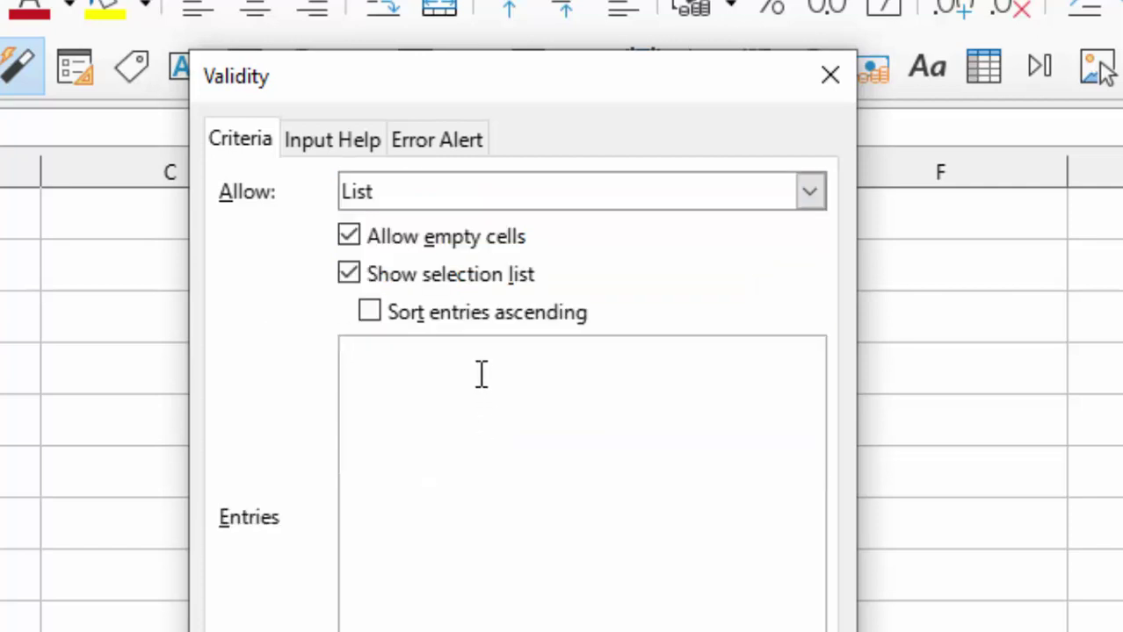
text(Sa)
text(m)
key(Return)
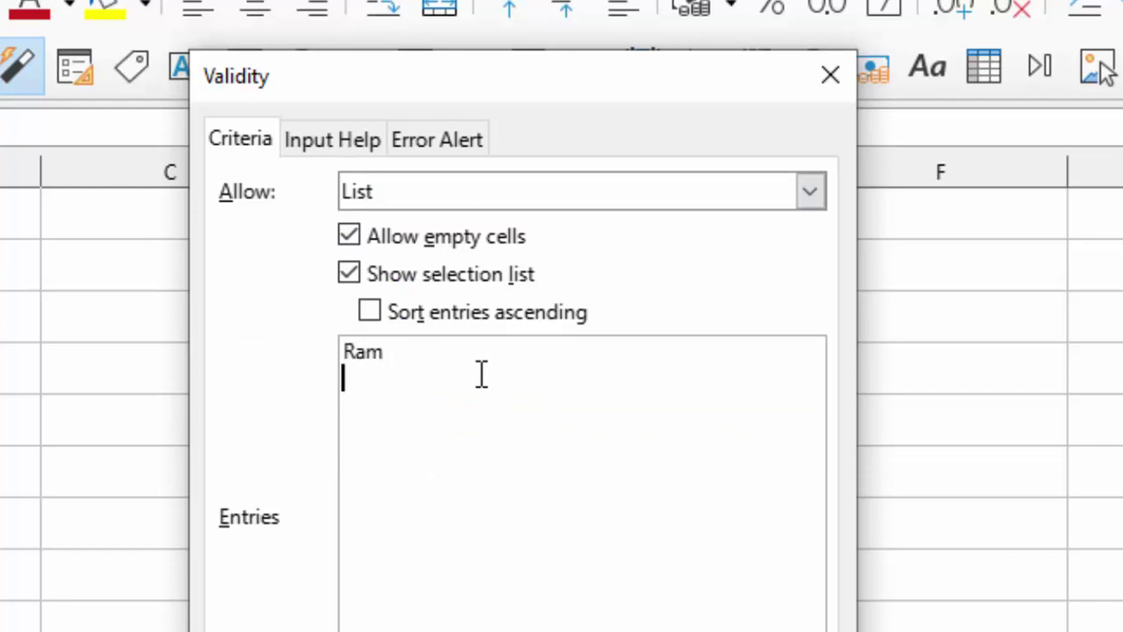
text(Shyam)
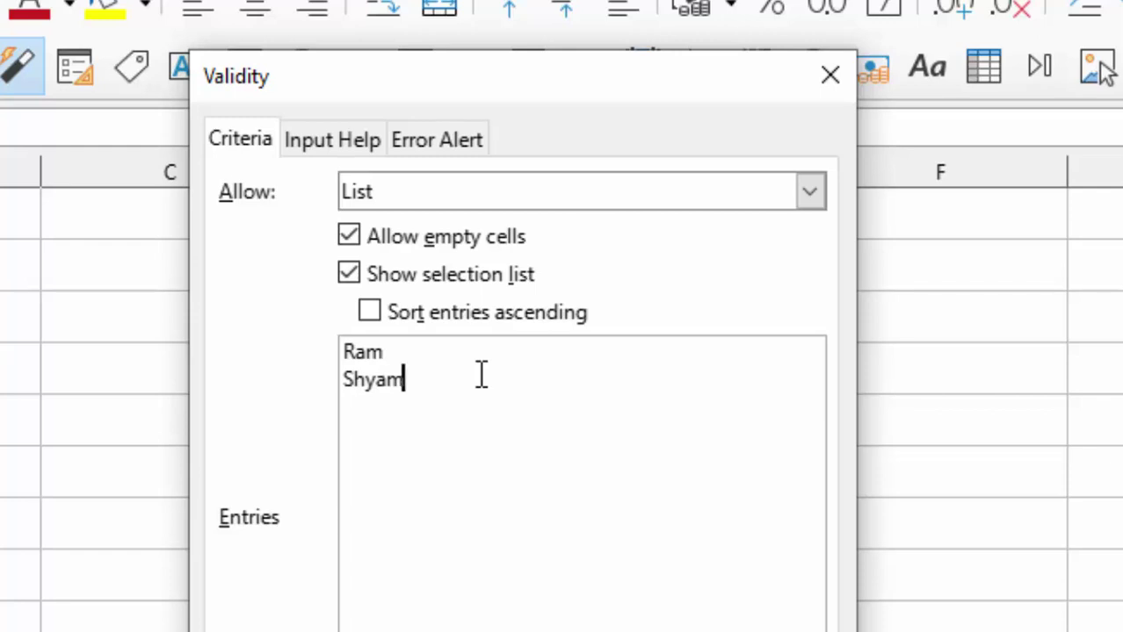
key(Return)
text(Ma)
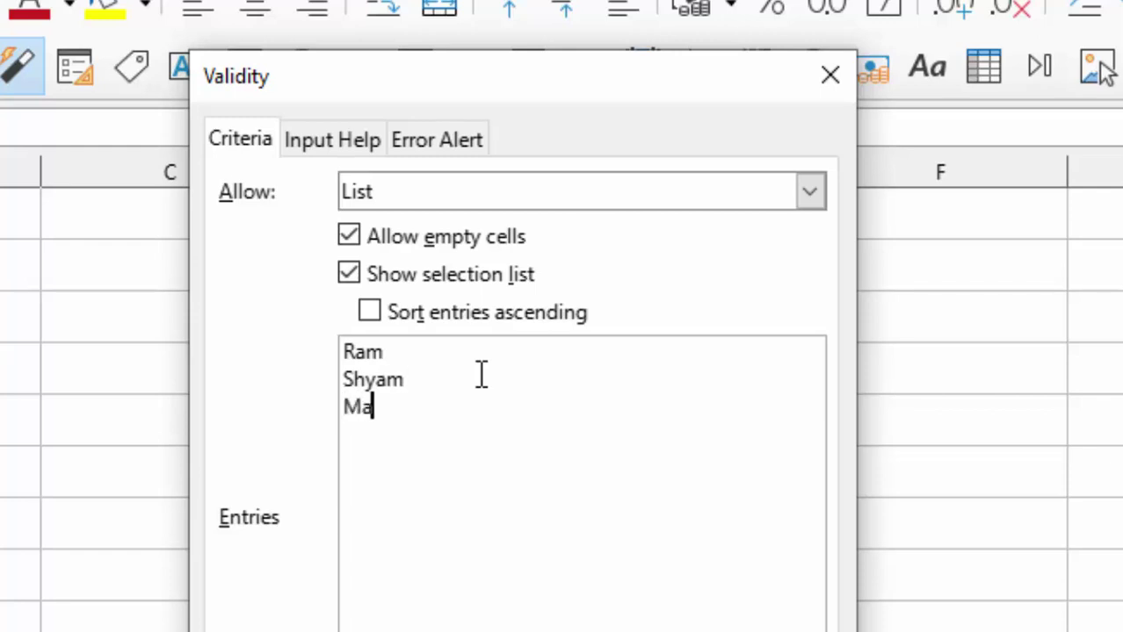
text(noj)
key(Return)
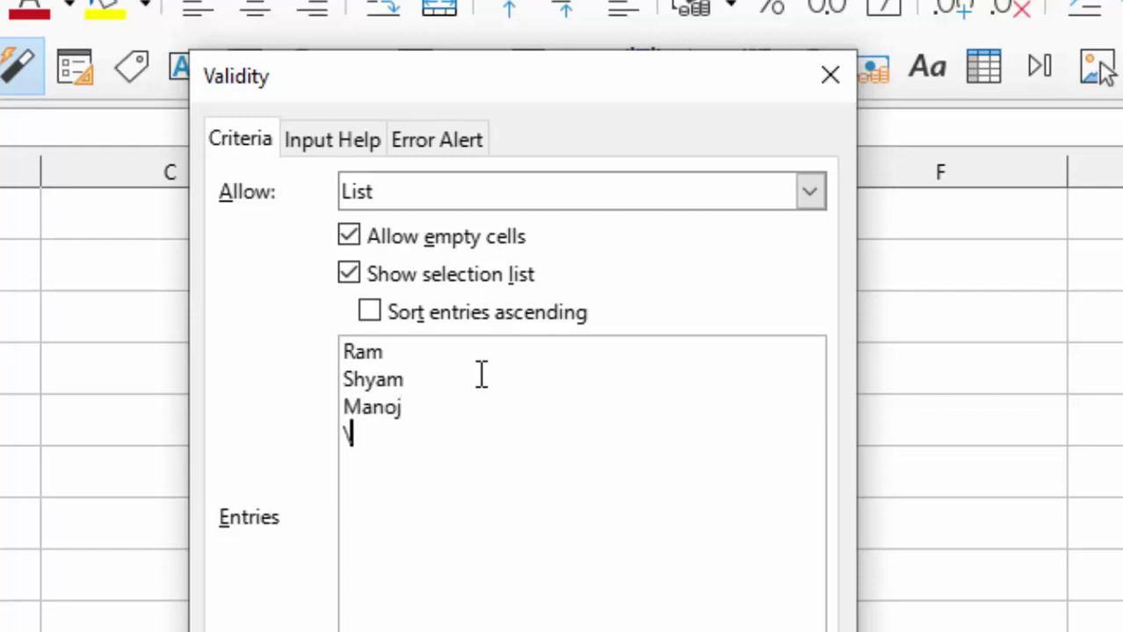
- Add the remaining four student names and enable Sort entries ascending
key(BackSpace)
text(Gaura)
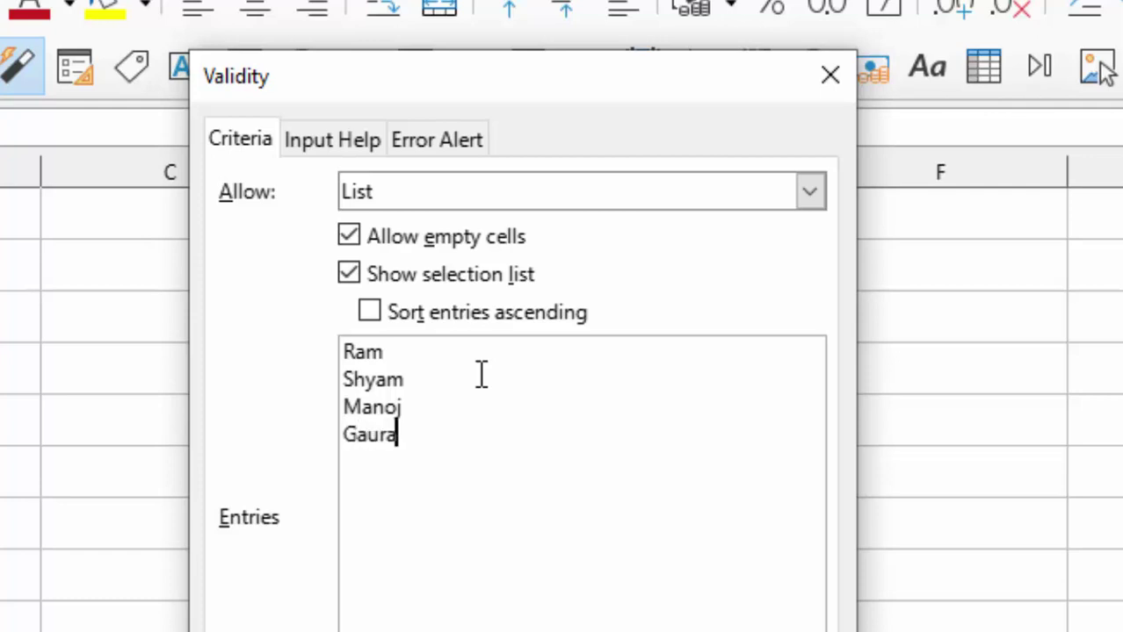
text(v)
key(Return)
text(A)
text(jeet)
key(Return)
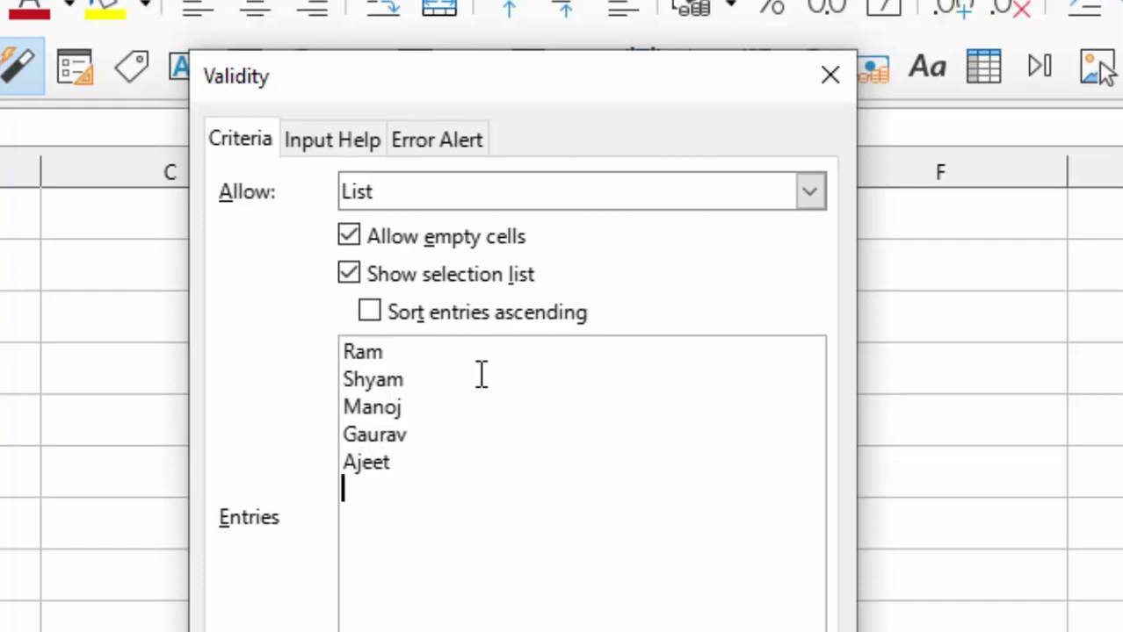
text(Sa)
text(umya)
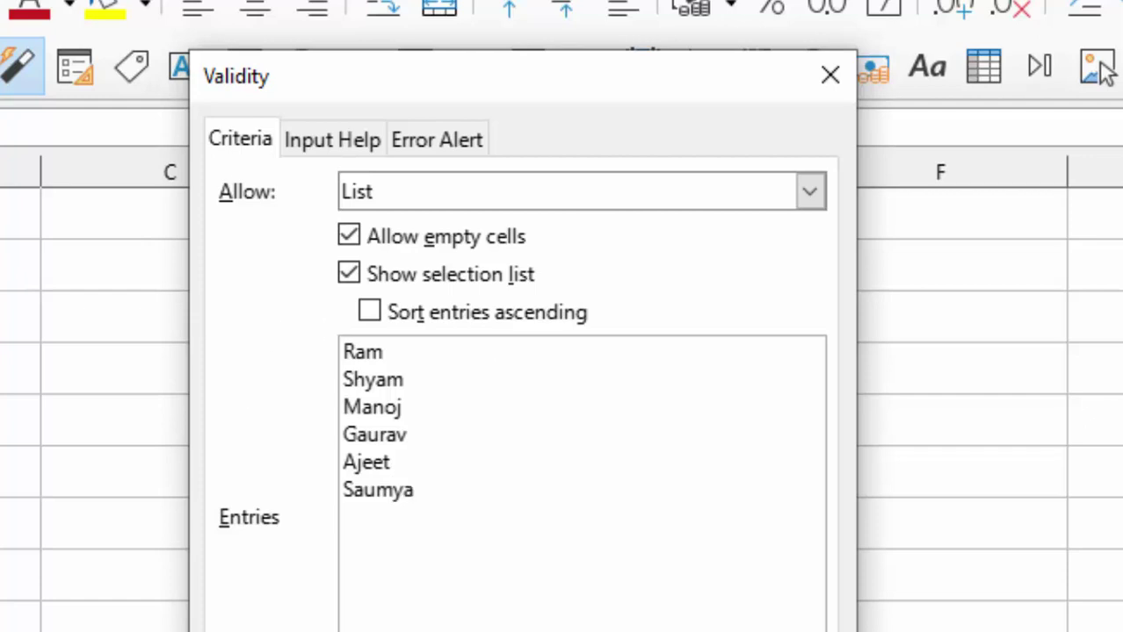
key(Return)
text(Neeraj)
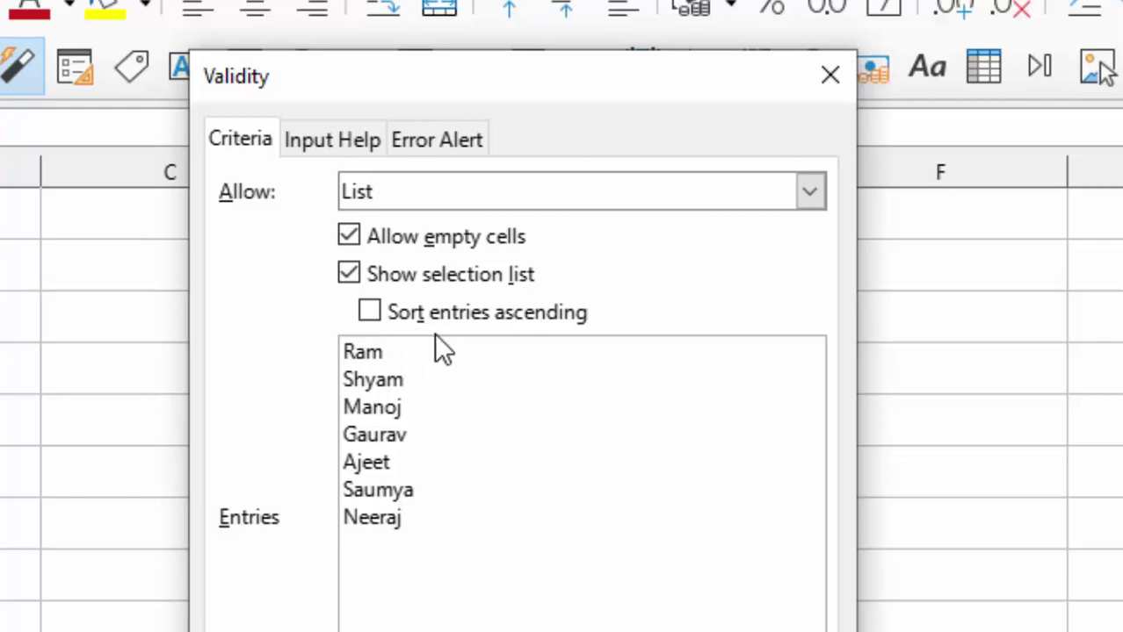
click(374, 315)
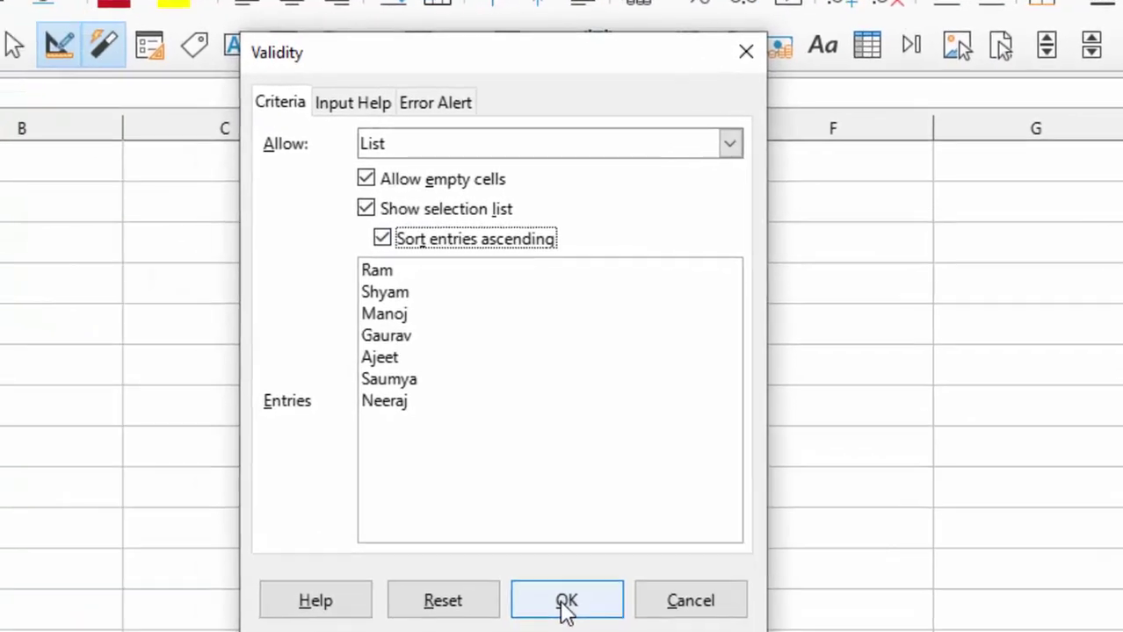
- Apply the list rule, then test it by entering 'R' in A2 and dismissing the invalid-value error
click(563, 606)
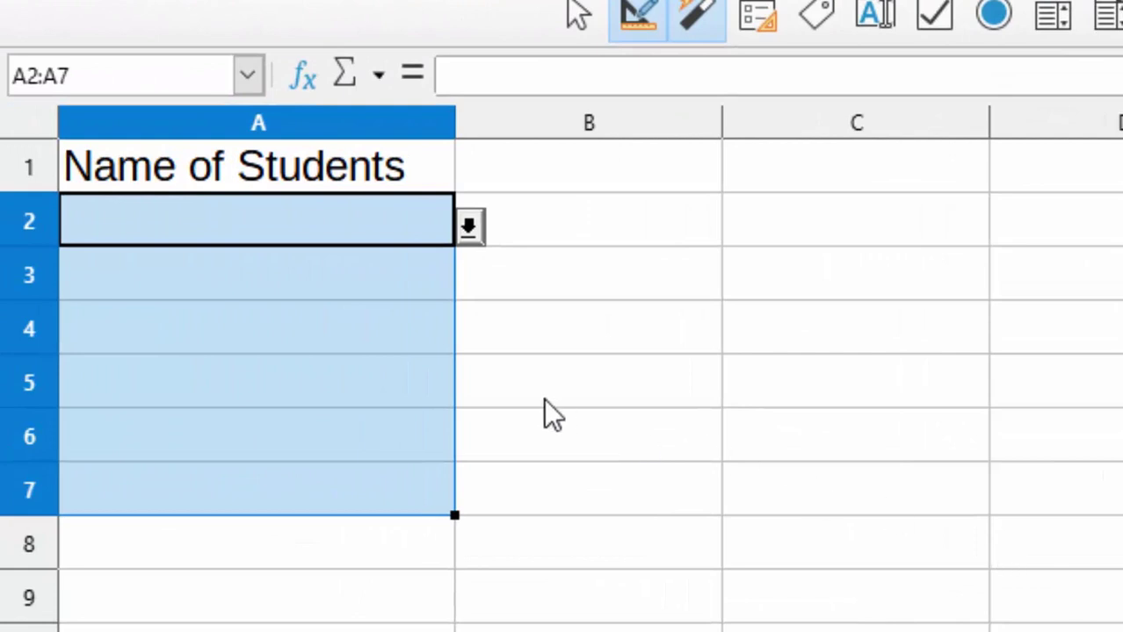
click(366, 225)
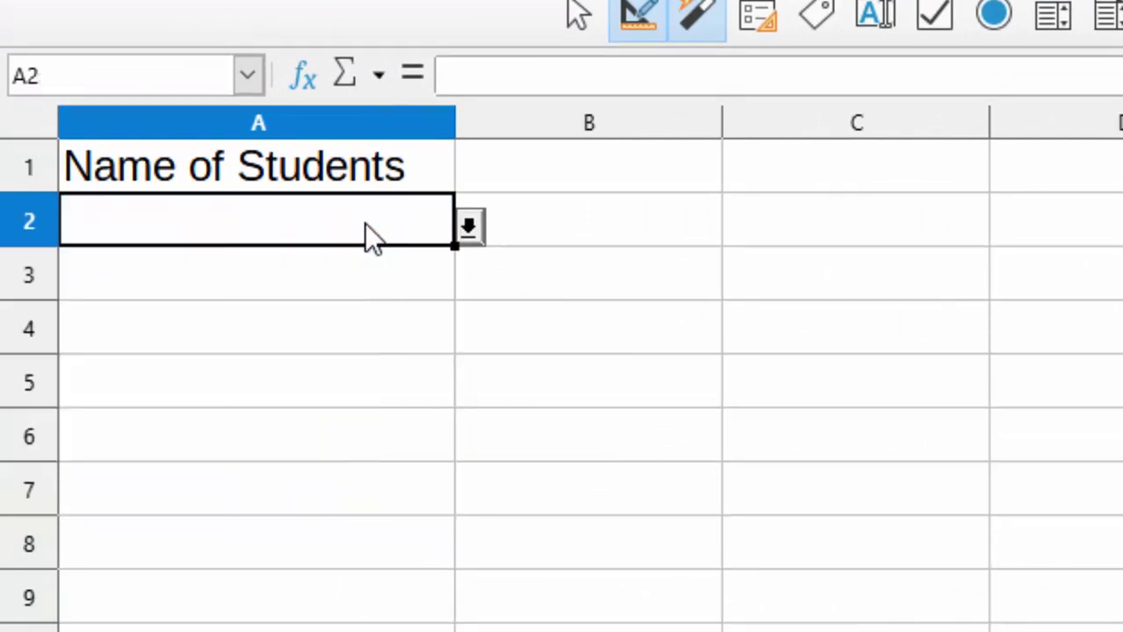
double_click(364, 222)
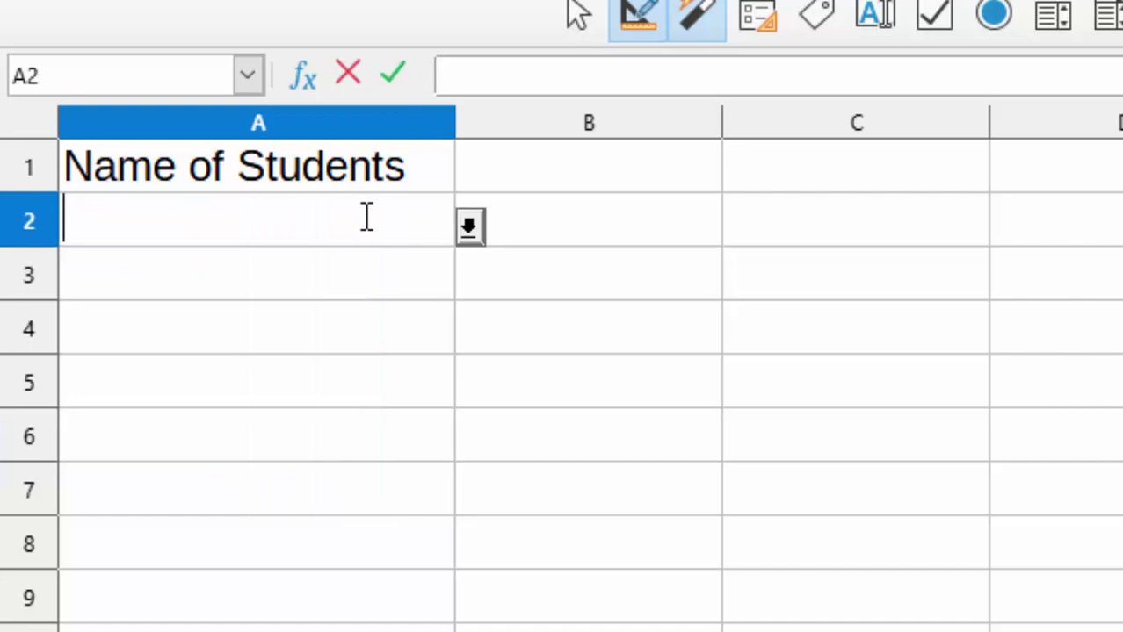
text(R)
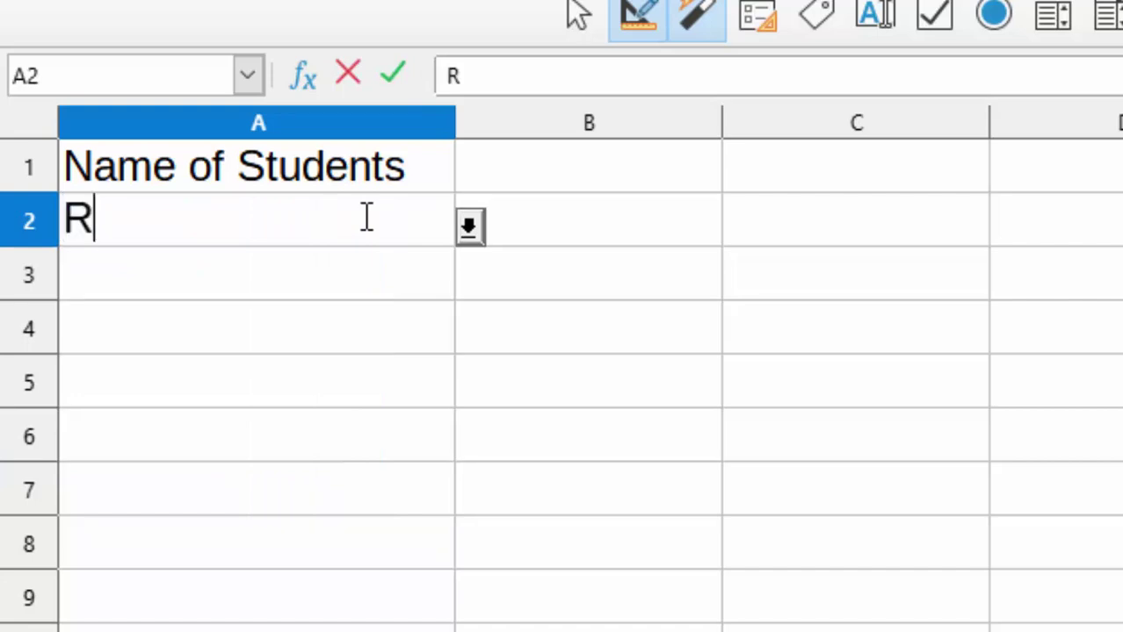
key(Return)
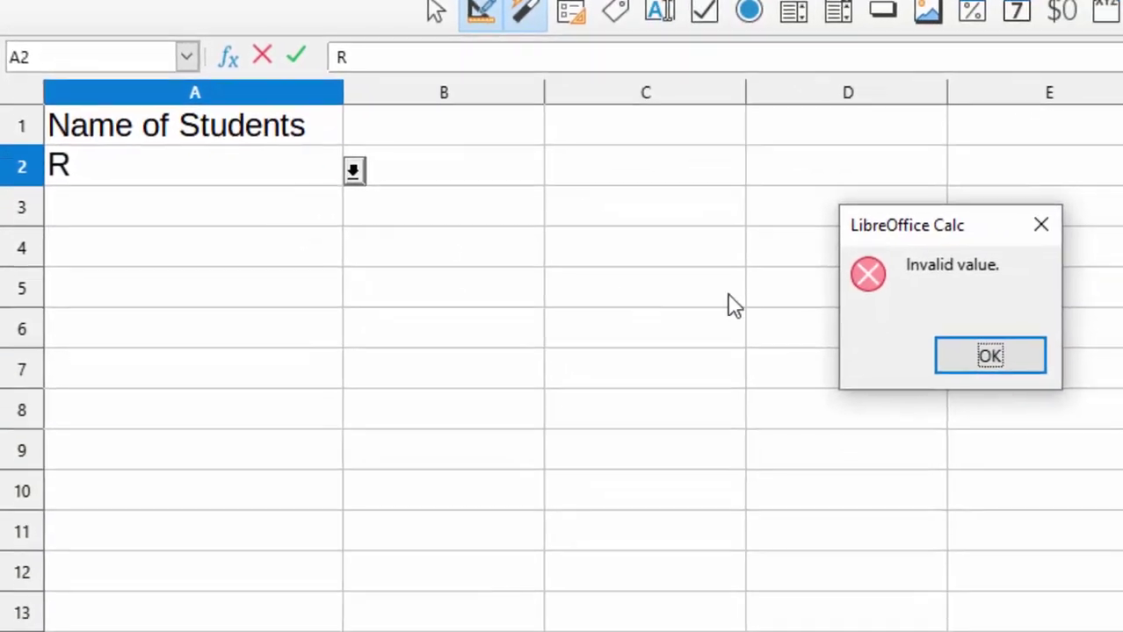
click(1034, 364)
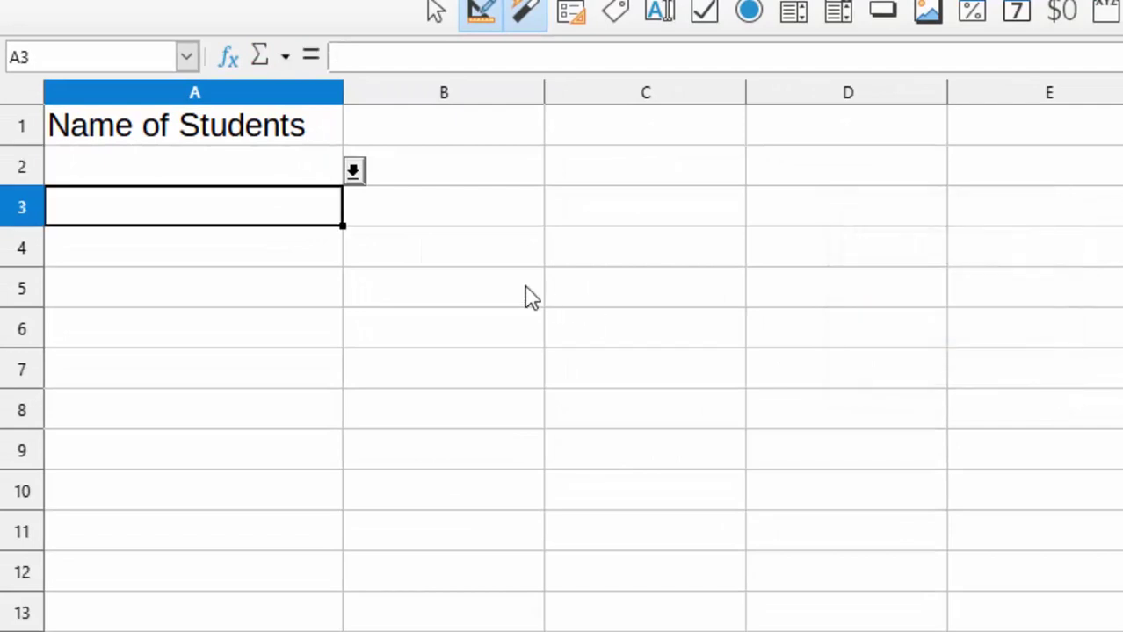
- Fill A2 and A3 with student names picked from their dropdown lists
click(159, 166)
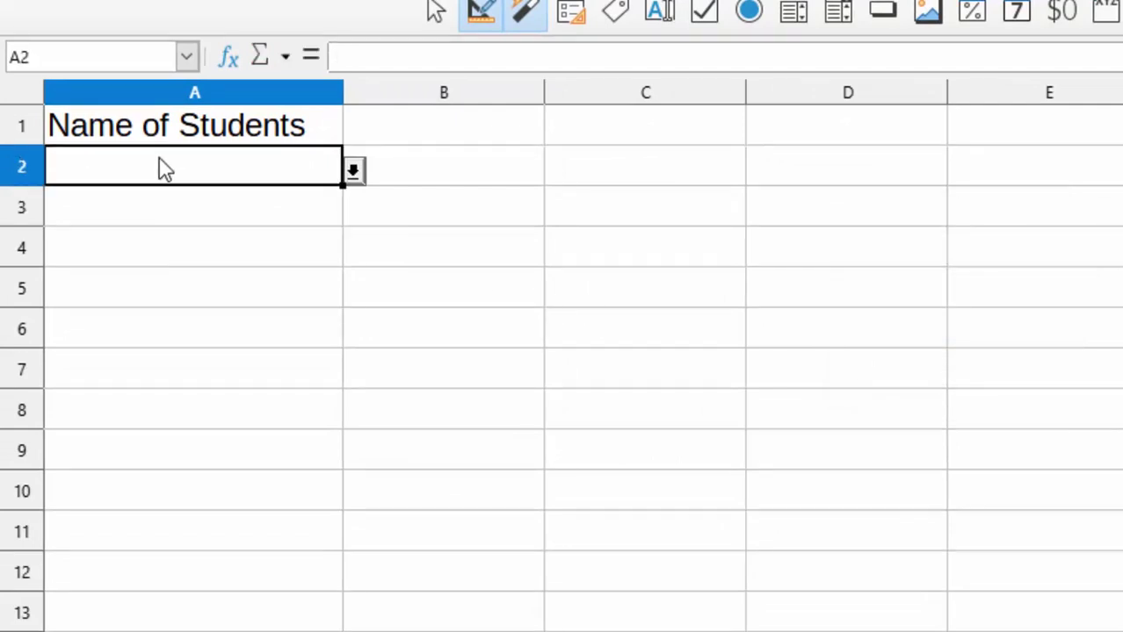
click(351, 173)
click(159, 202)
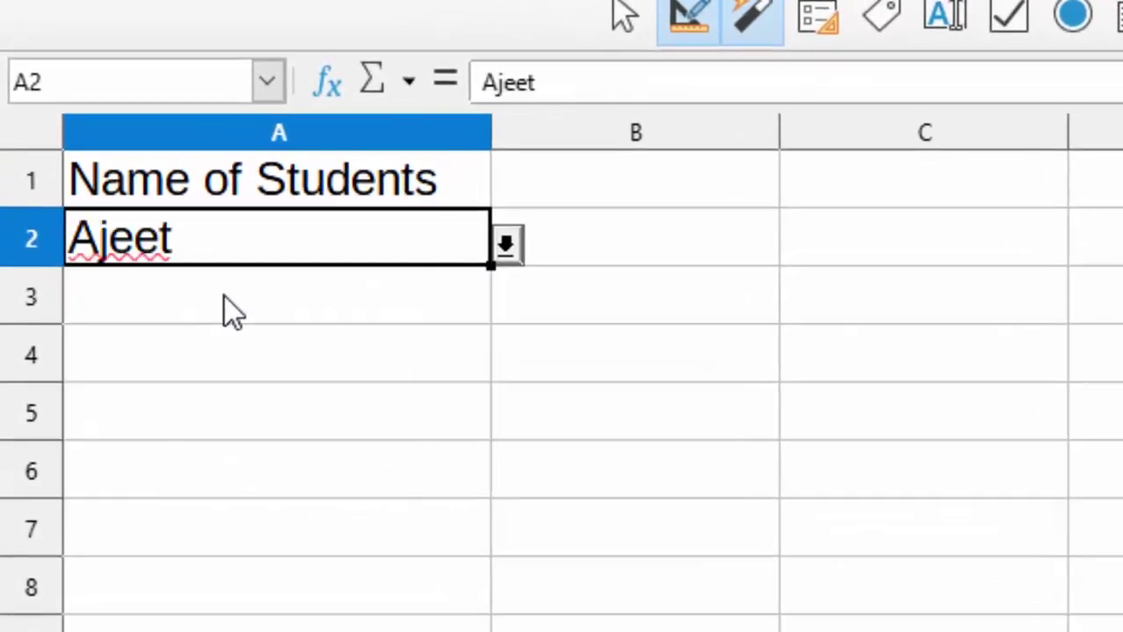
click(226, 299)
click(505, 303)
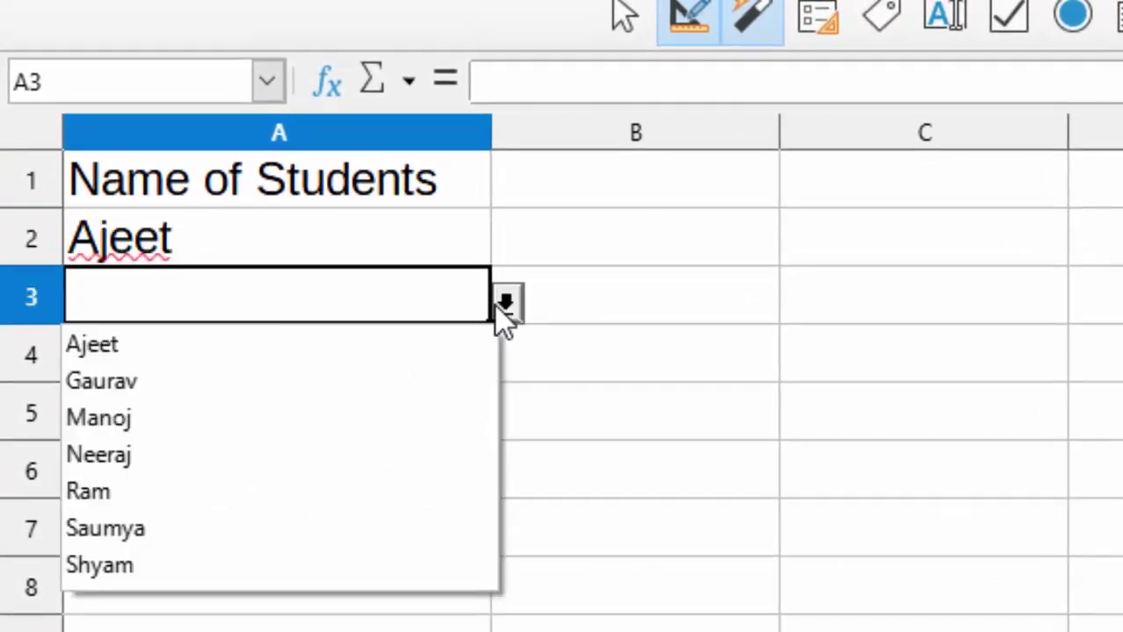
click(341, 446)
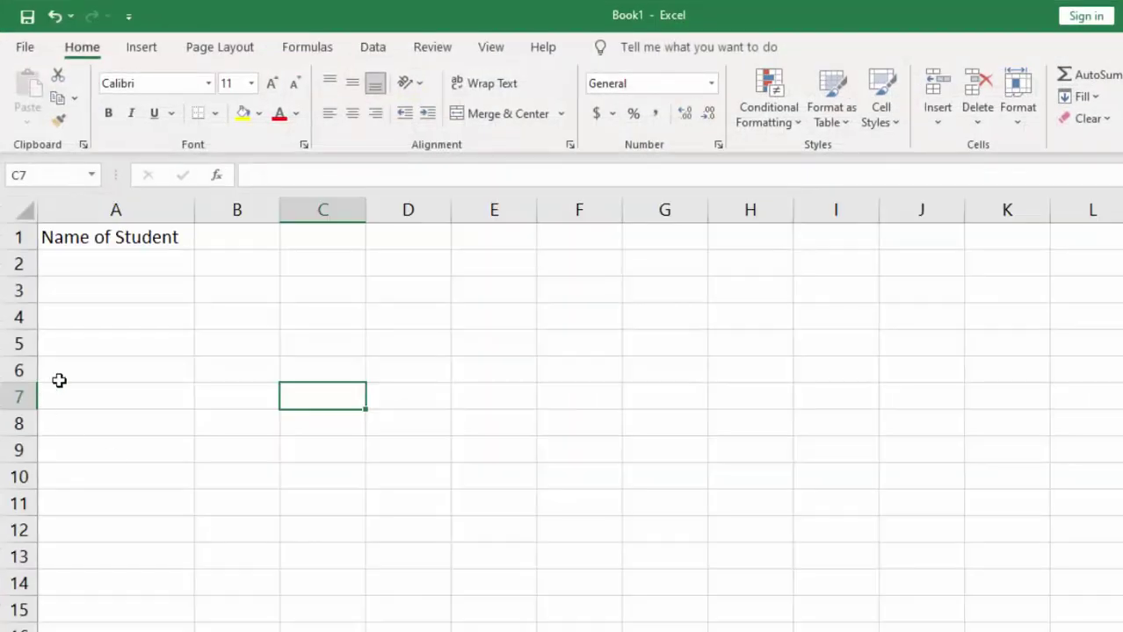
- Select A2:A8 under Name of Student and show the Data tools
drag(98, 260, 110, 424)
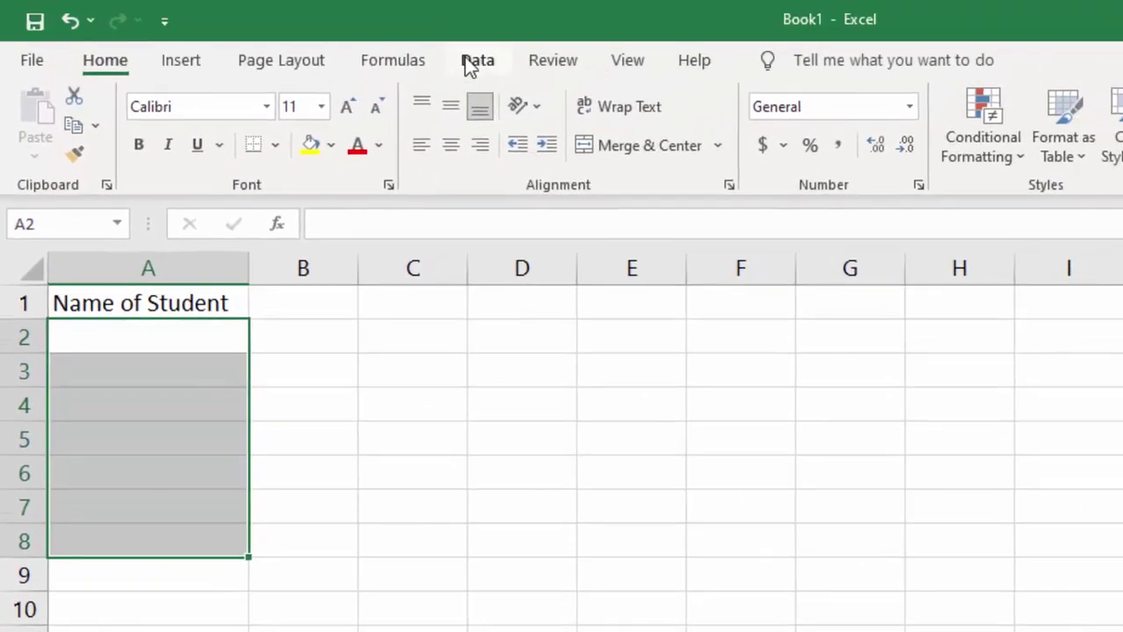
click(475, 61)
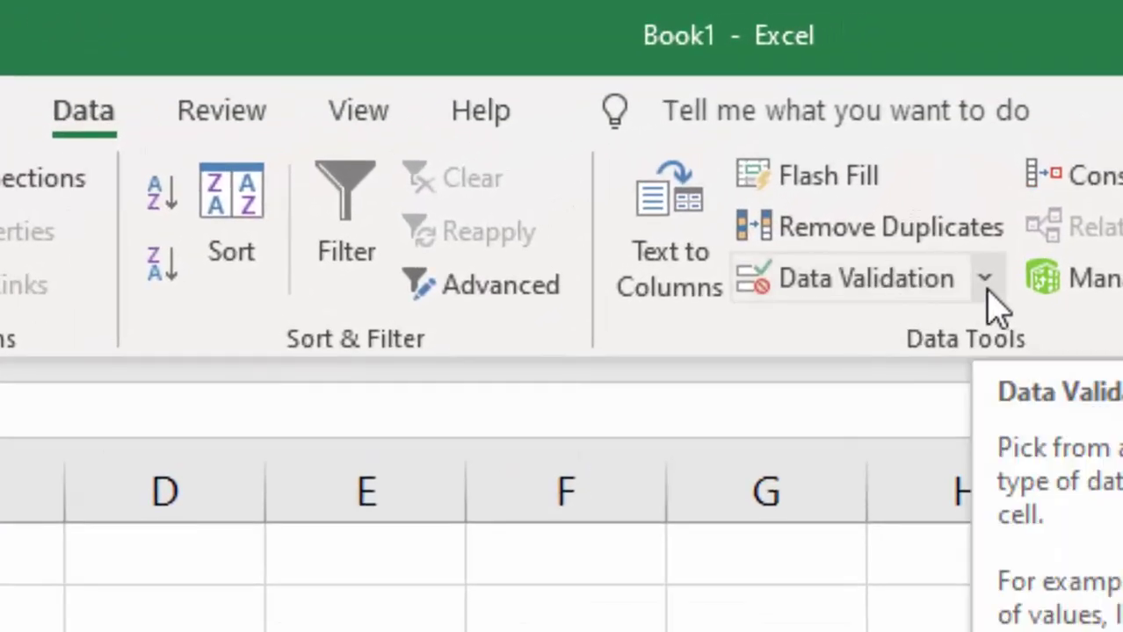
- Set Data Validation on A2:A8 to allow a List sourced from six comma-separated student names
click(985, 289)
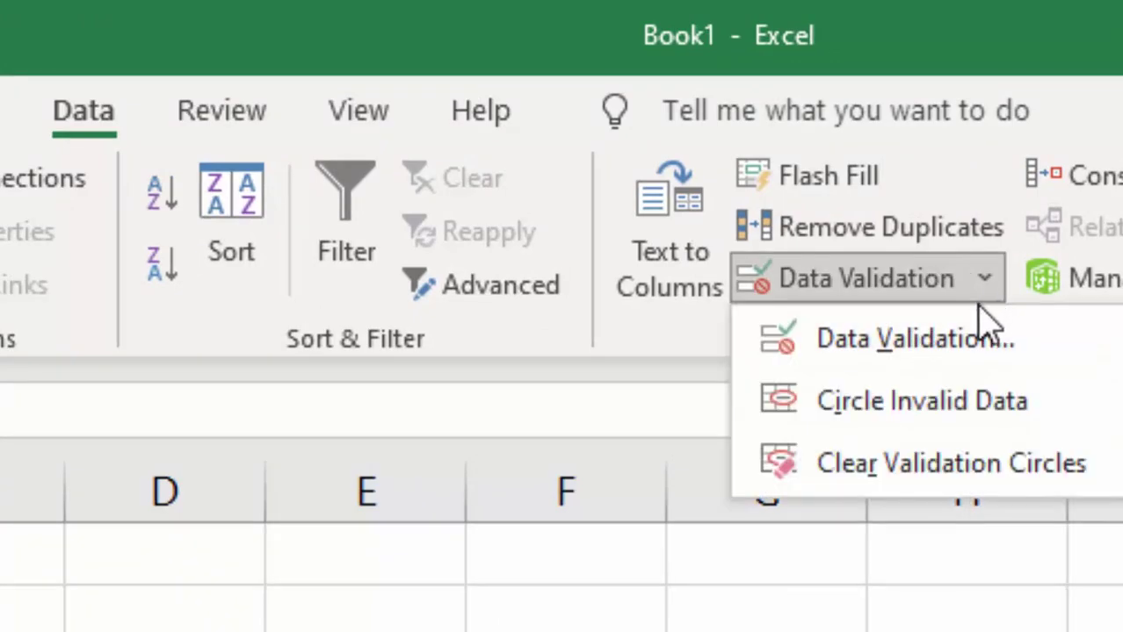
click(958, 351)
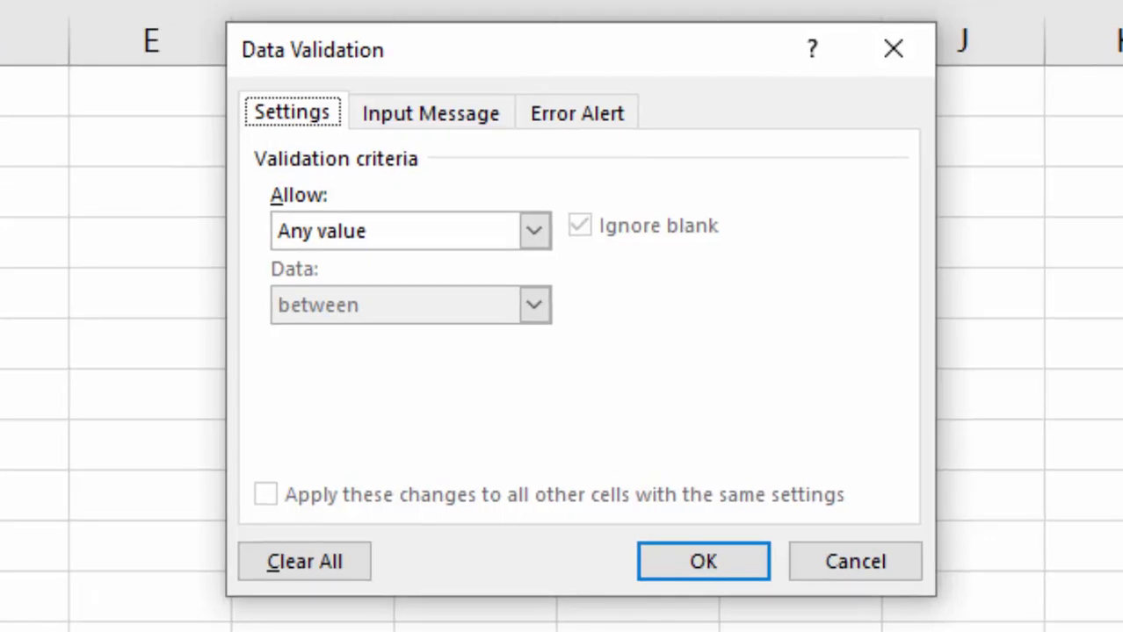
click(533, 232)
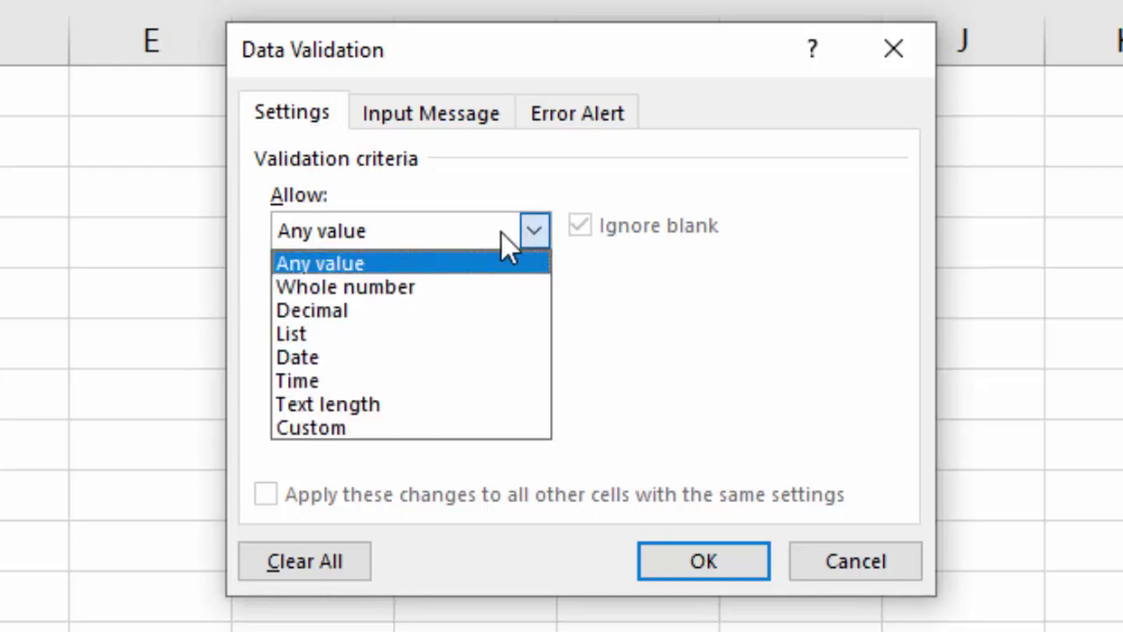
click(395, 334)
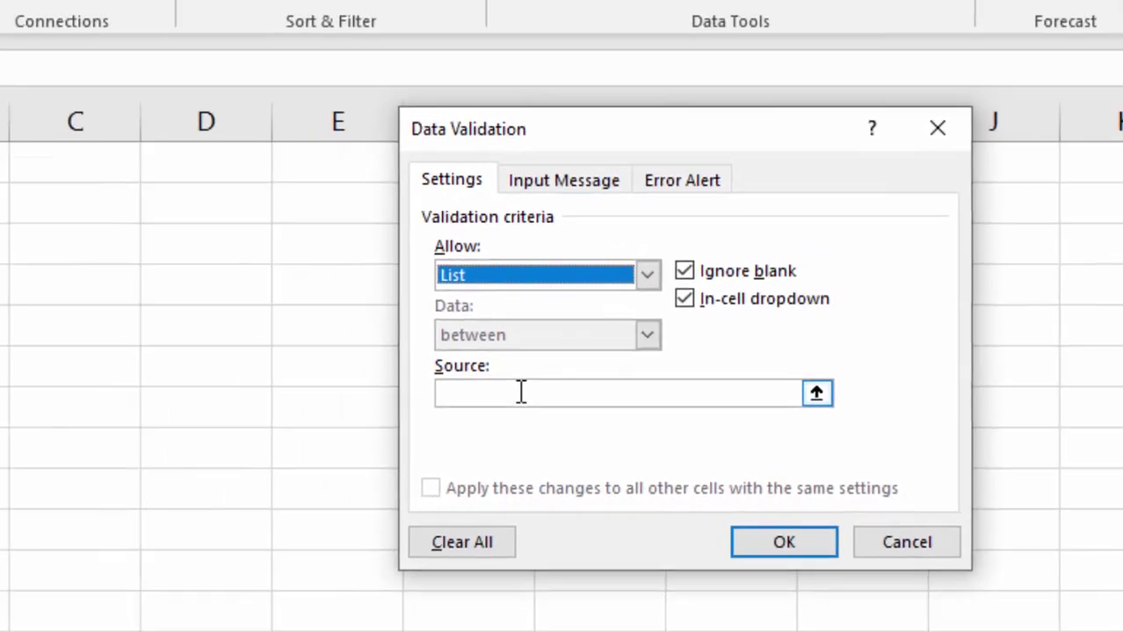
click(391, 377)
text(R)
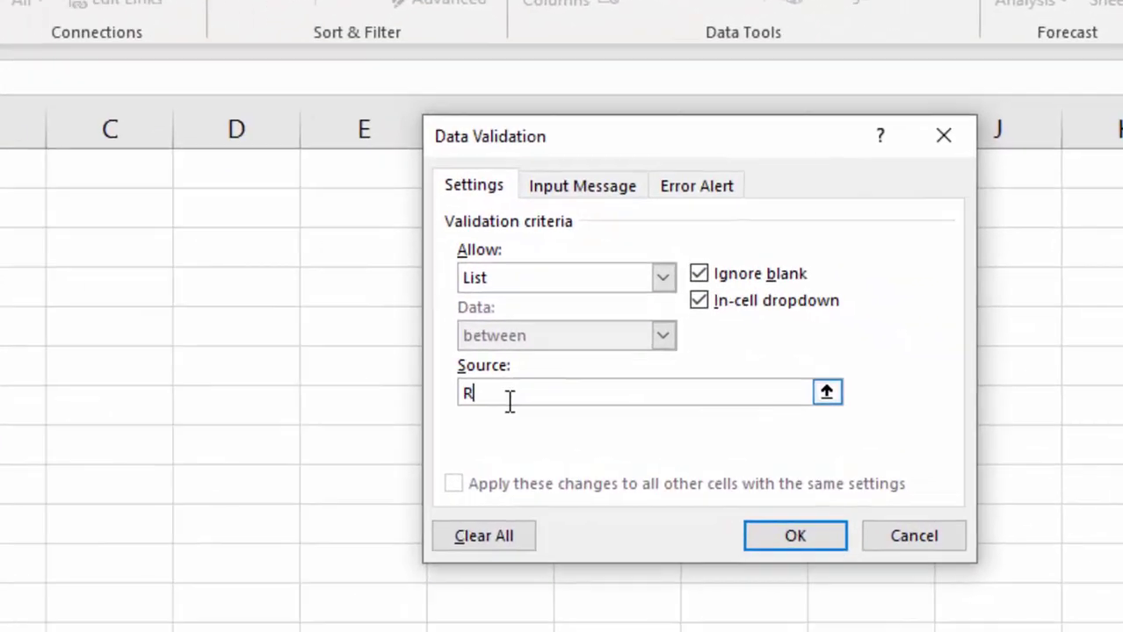
text(am)
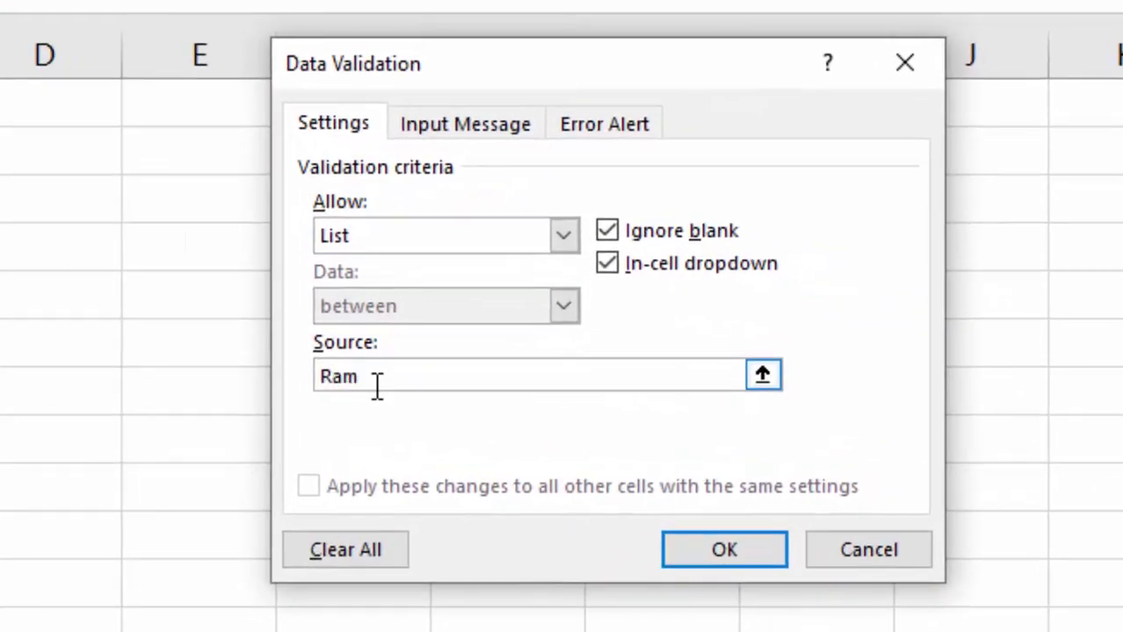
text(,)
text(Sura)
text(j,S)
text(aumy)
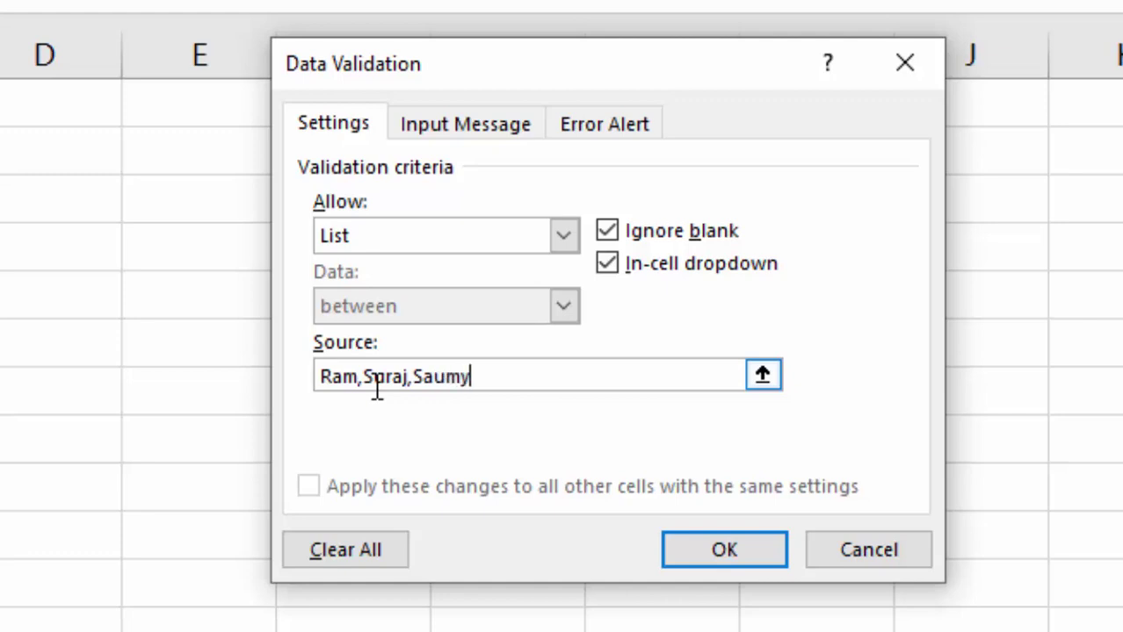
text(a,)
text(Rajh)
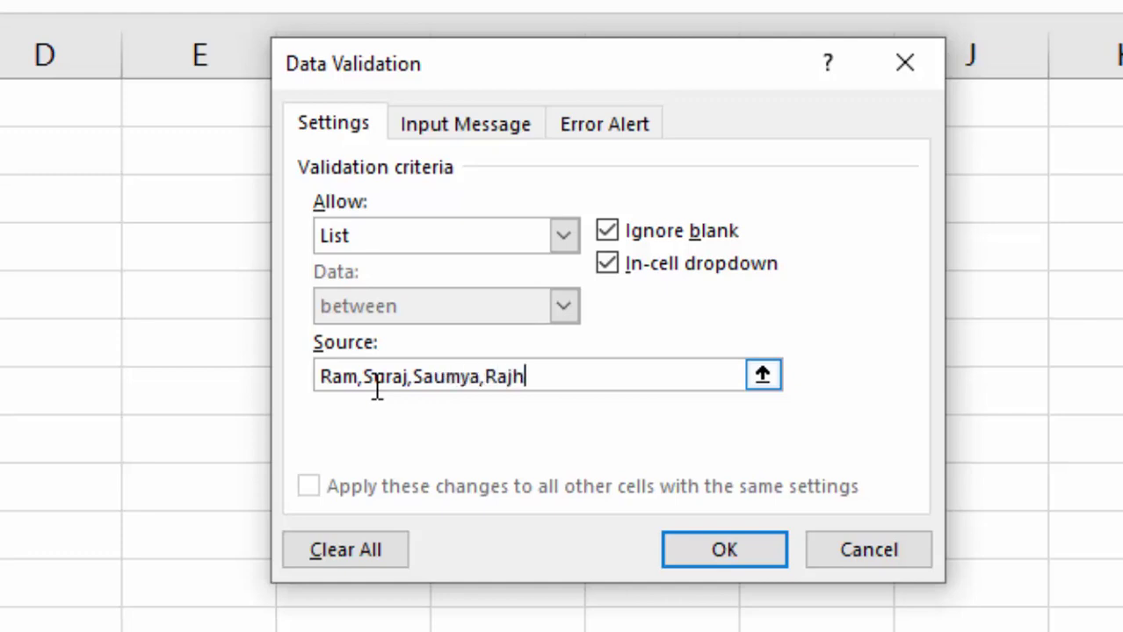
key(BackSpace)
text(u,A)
text(jeet)
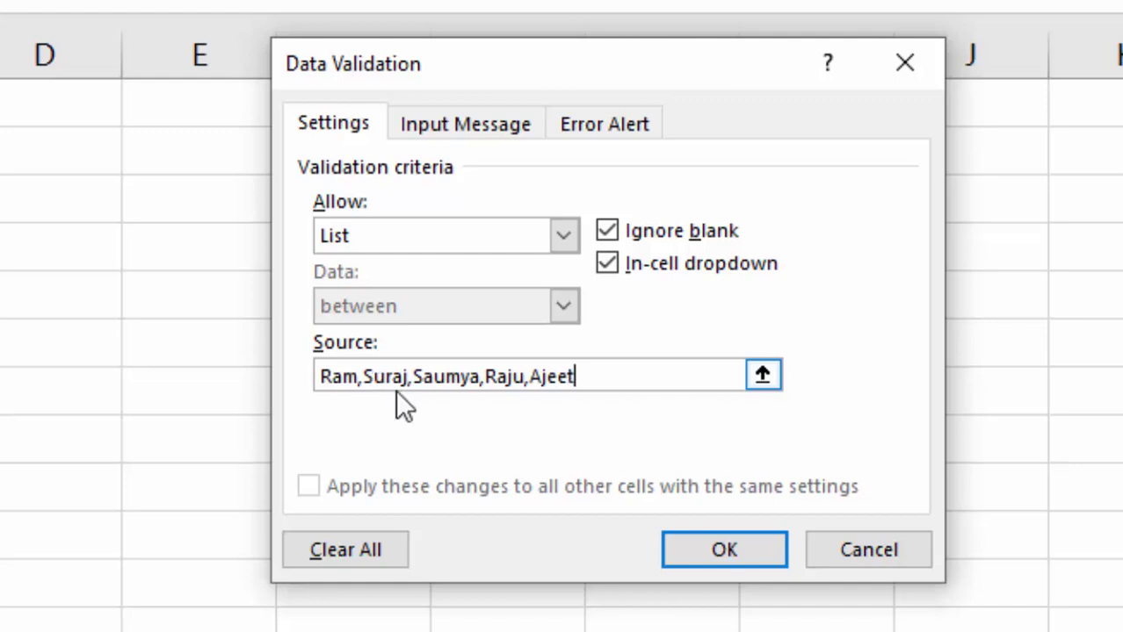
text(,N)
text(eetu)
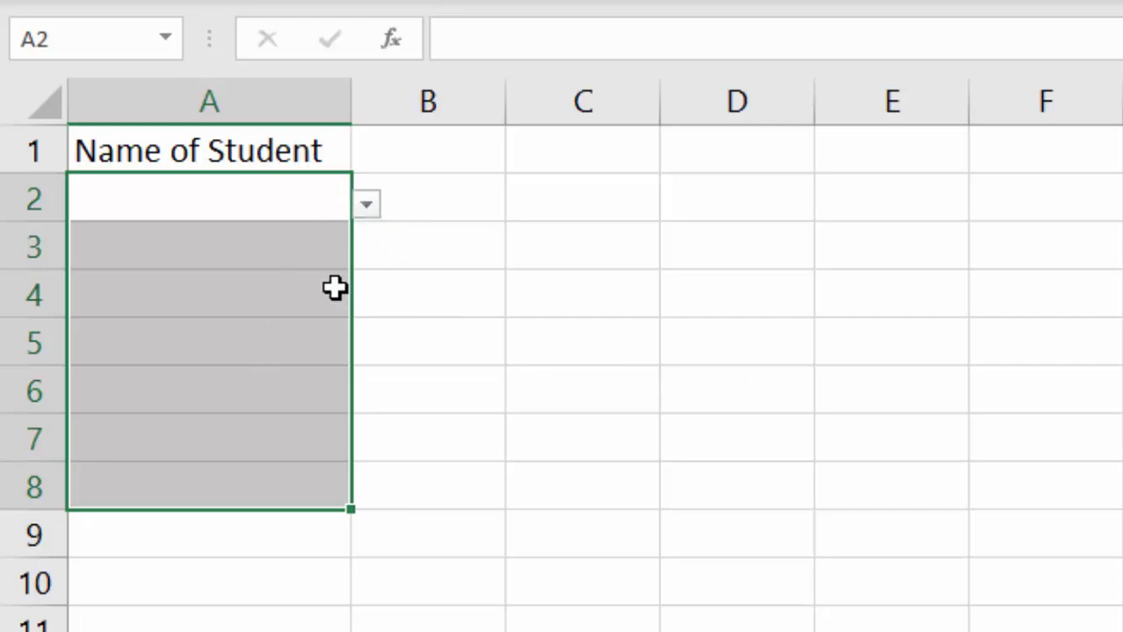
- Pick student names from the dropdowns for cells A2, A3 and A4
click(363, 205)
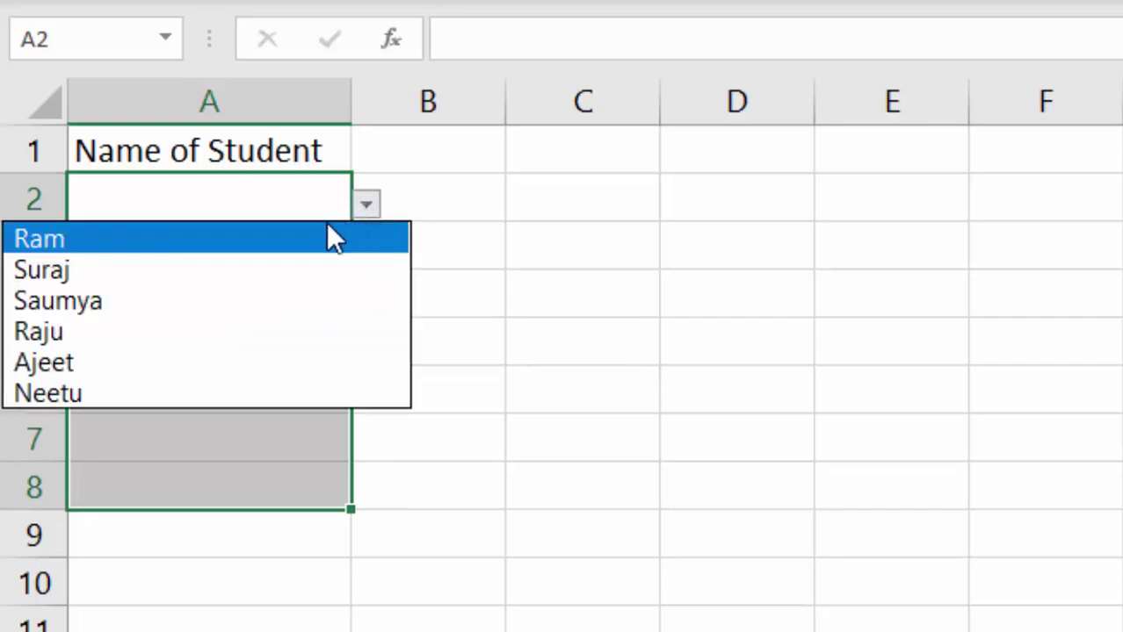
click(270, 263)
click(270, 256)
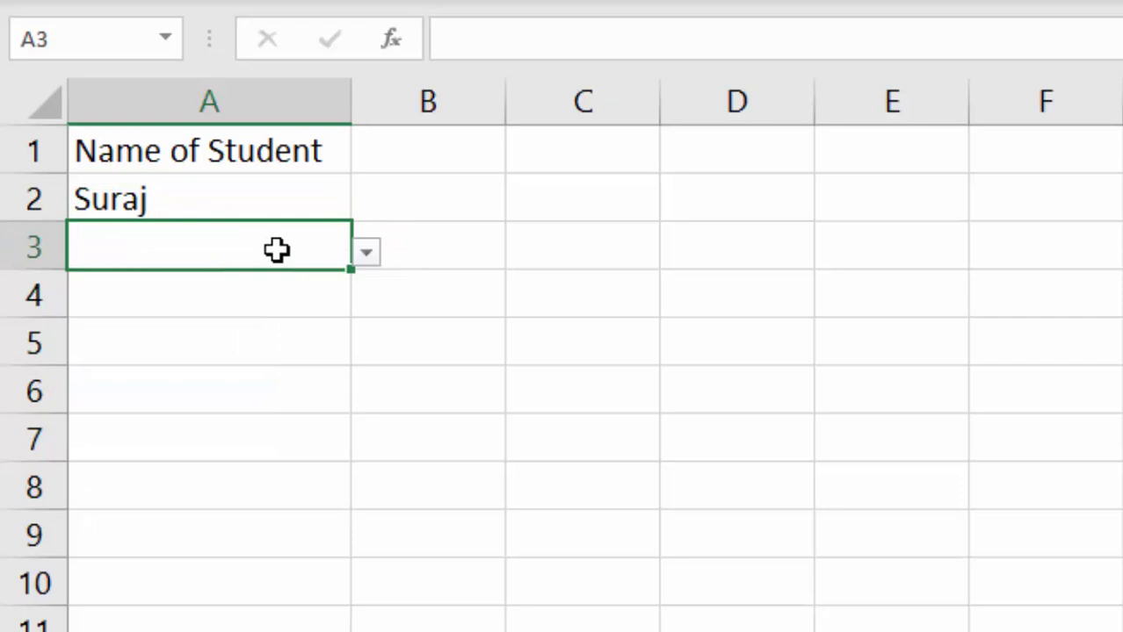
click(365, 255)
click(240, 351)
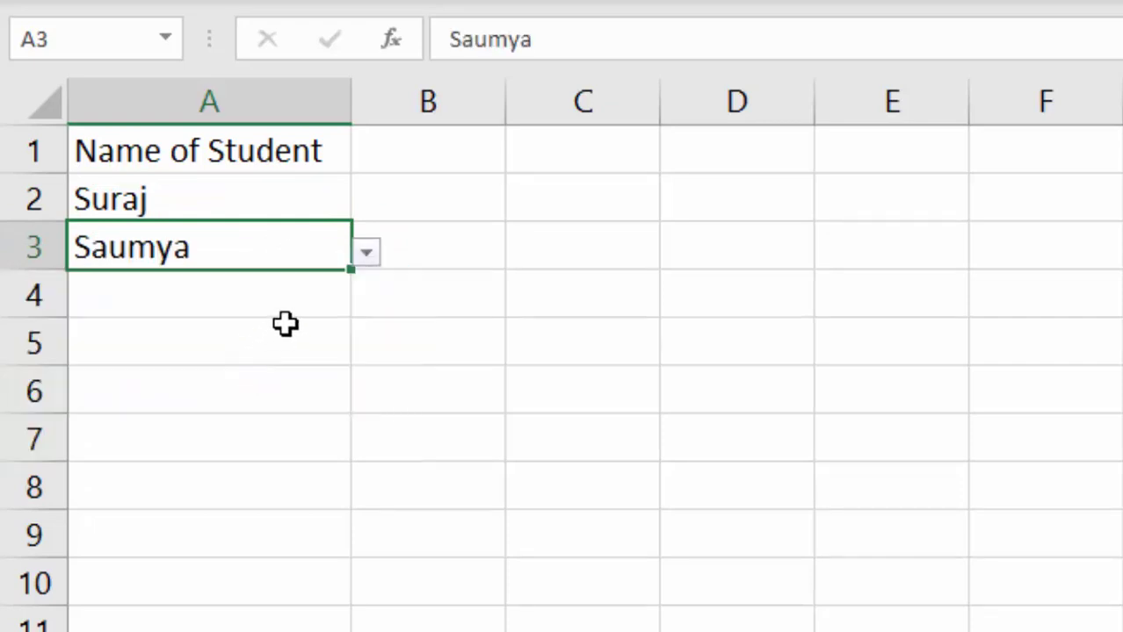
click(295, 290)
click(367, 304)
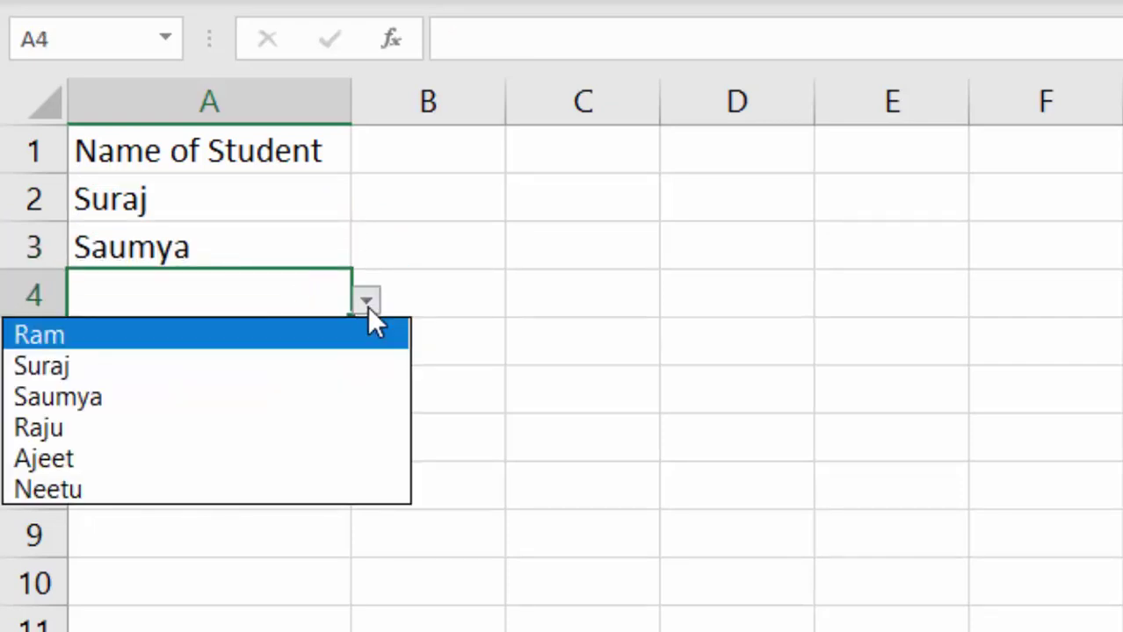
click(306, 339)
- Pick student names from the dropdowns for cells A5 through A8
click(299, 356)
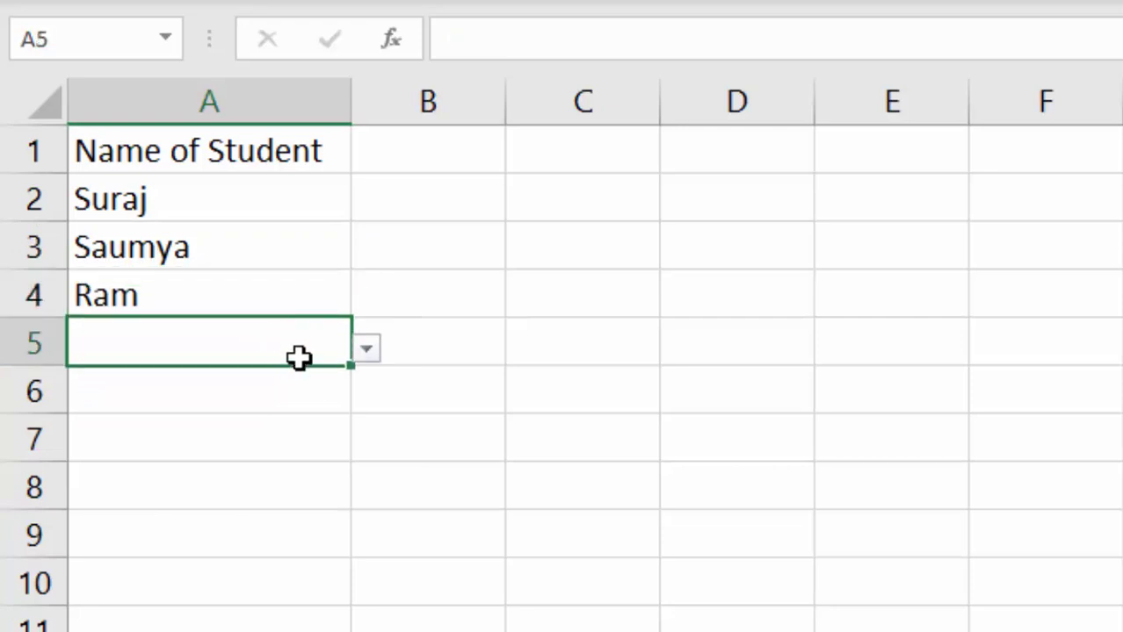
click(366, 349)
click(255, 507)
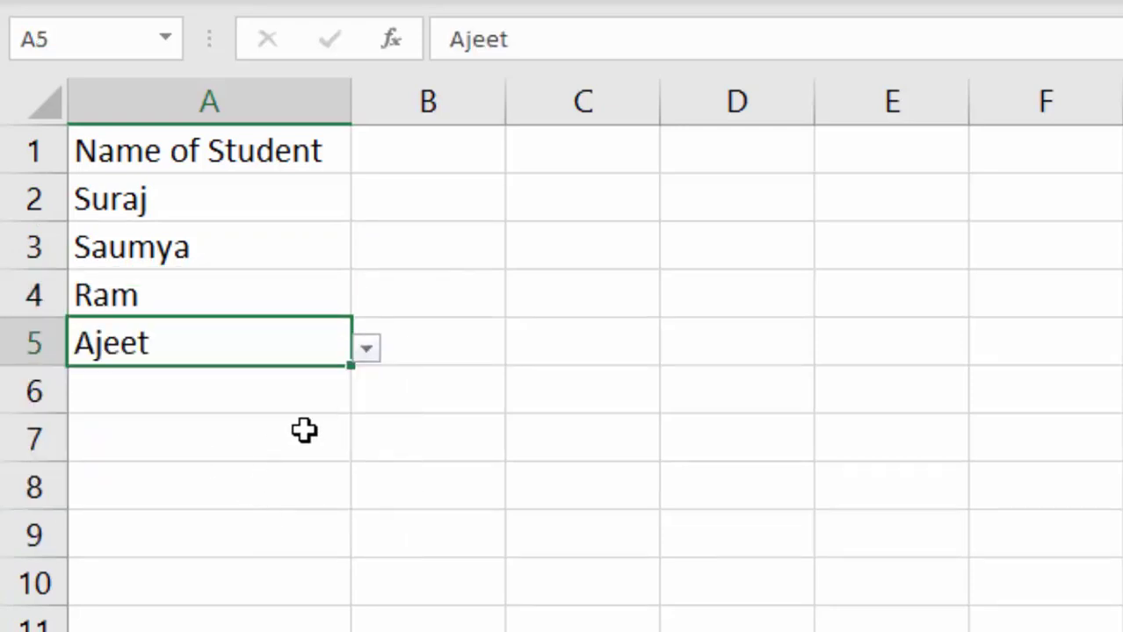
click(249, 387)
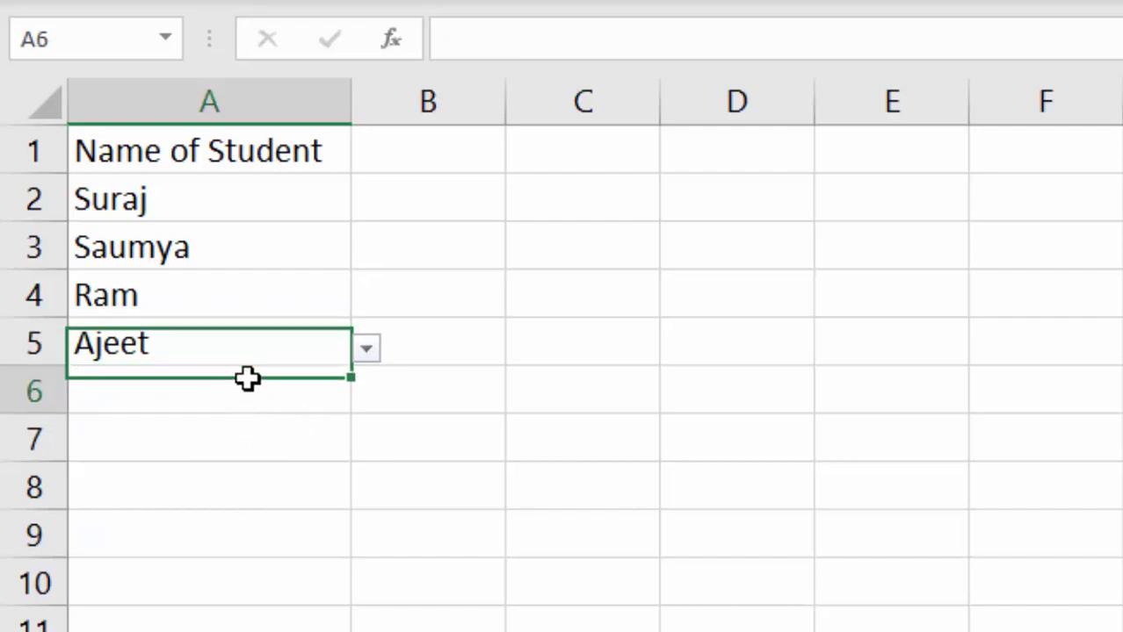
click(367, 397)
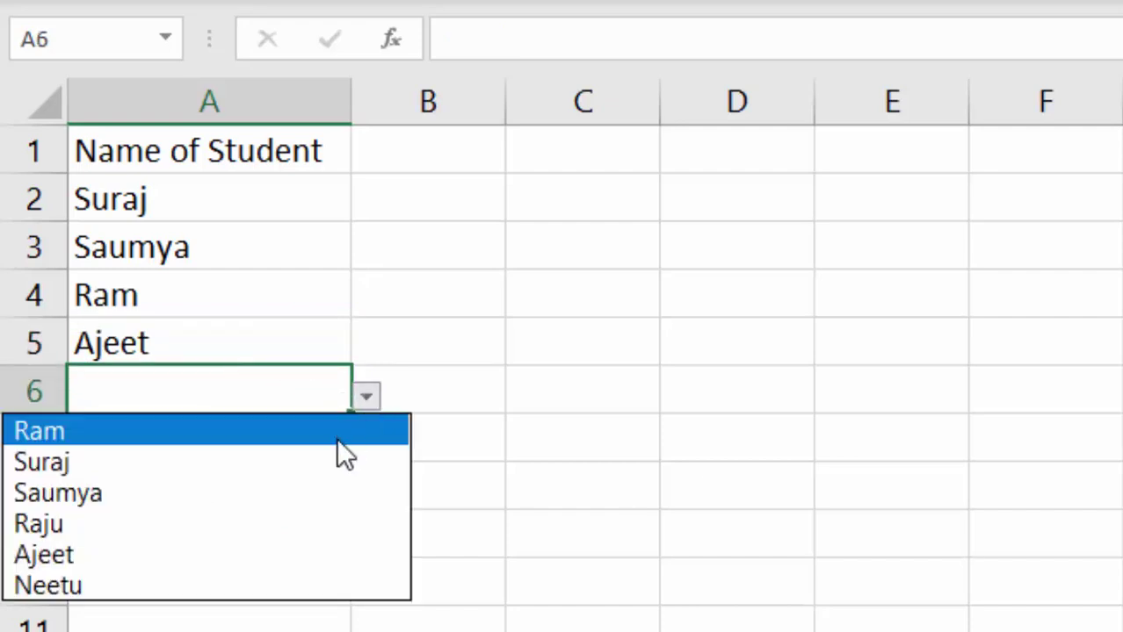
click(261, 583)
click(277, 444)
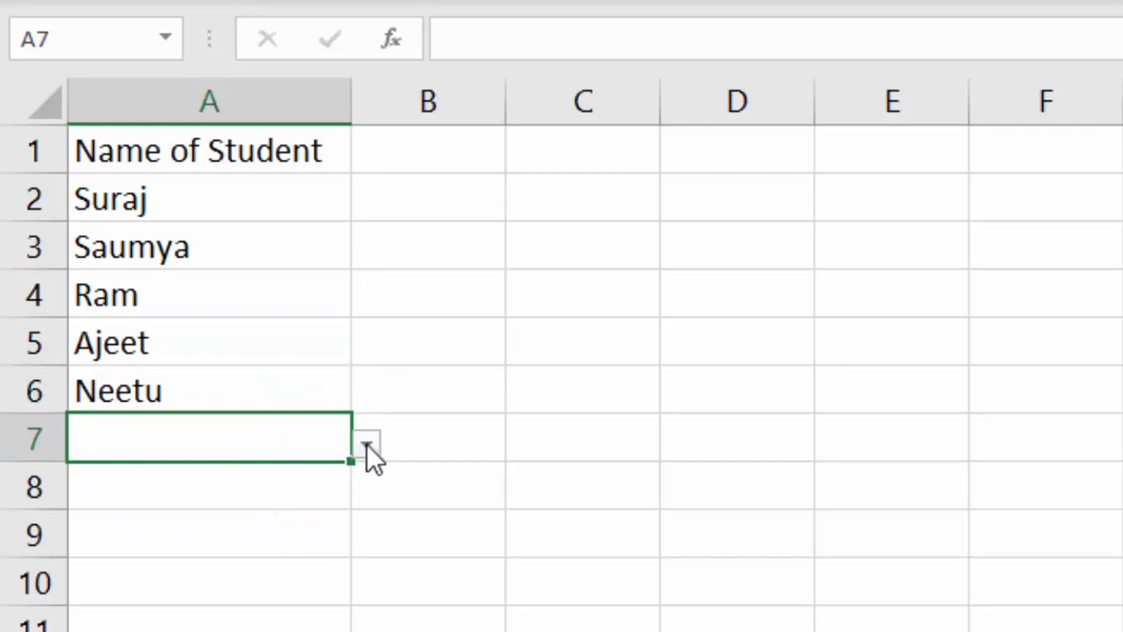
click(366, 445)
click(263, 601)
click(262, 490)
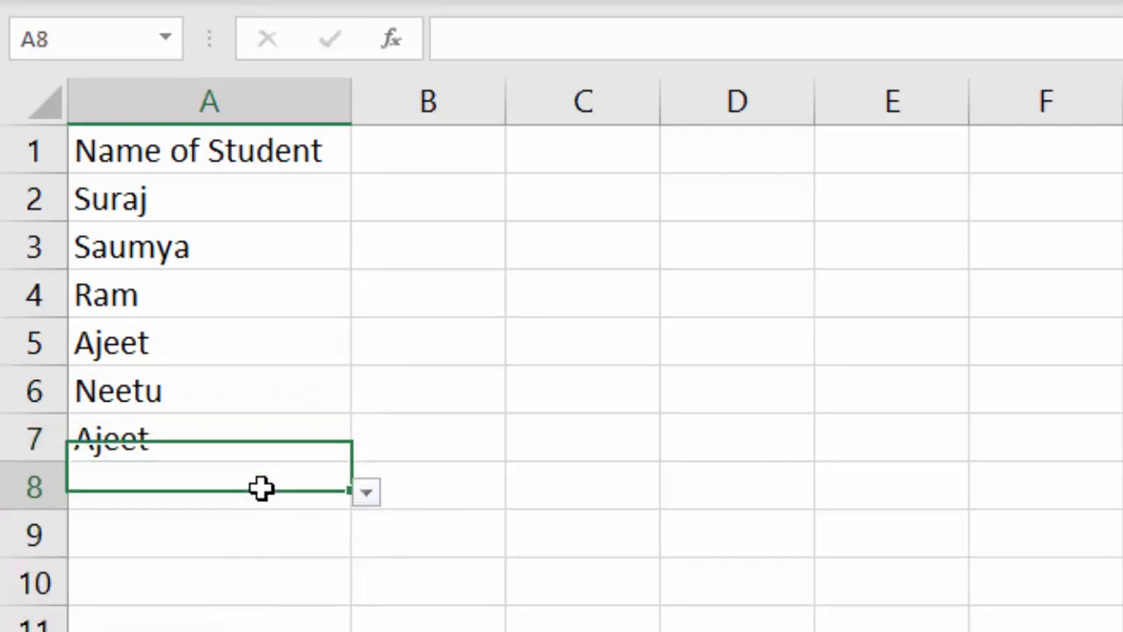
click(362, 496)
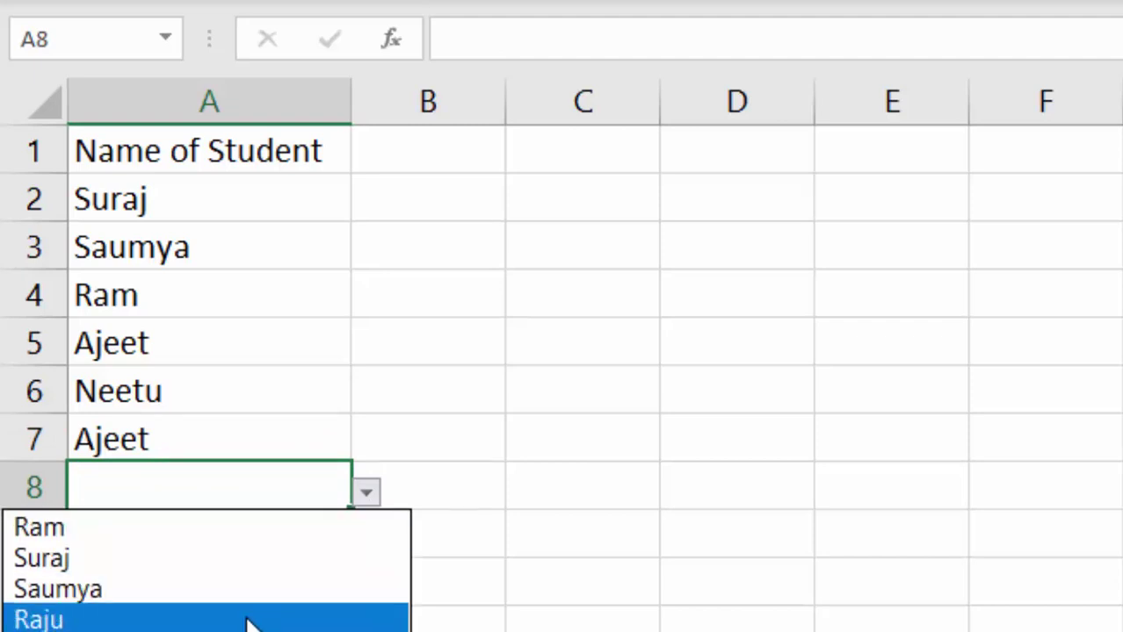
click(264, 630)
click(303, 523)
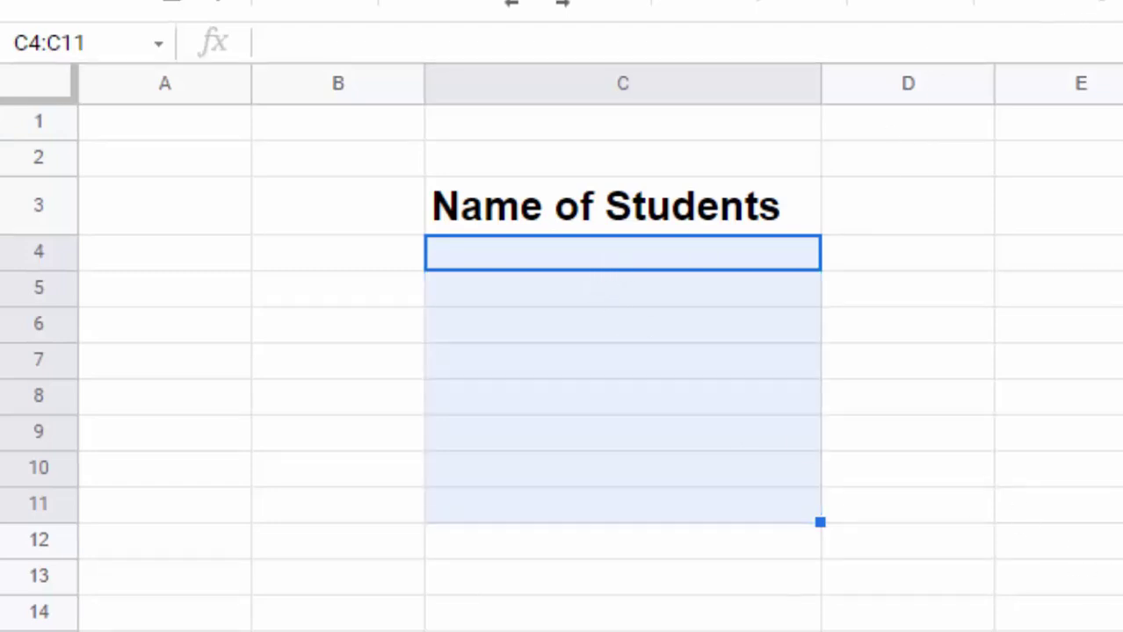
- Select the empty range C4:C11 below the Name of Students heading in C3
click(1028, 428)
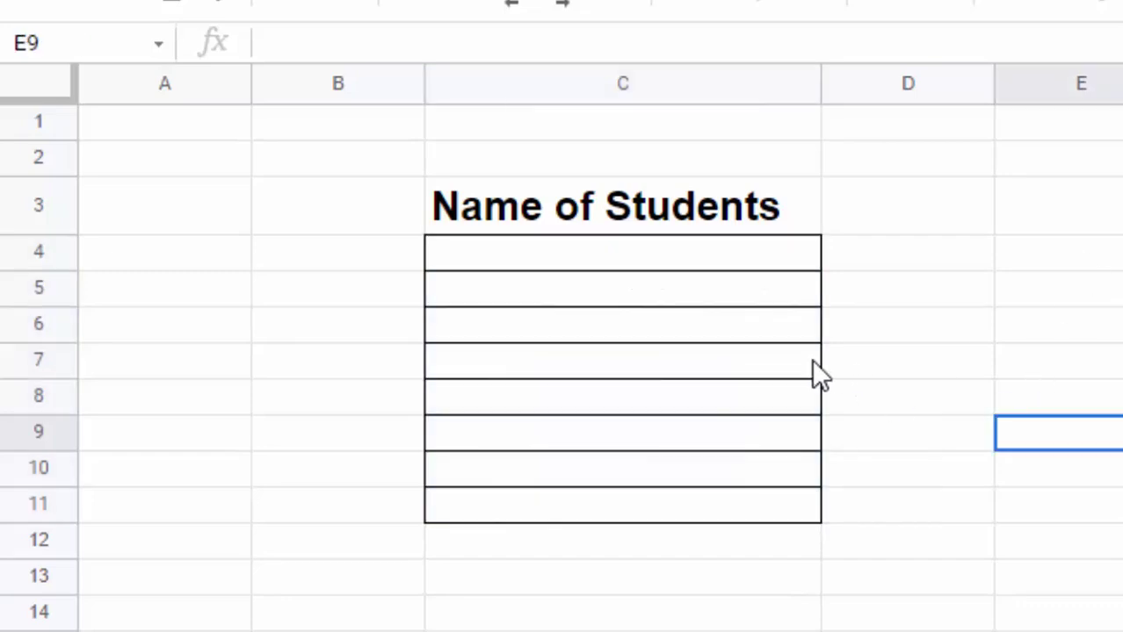
click(490, 198)
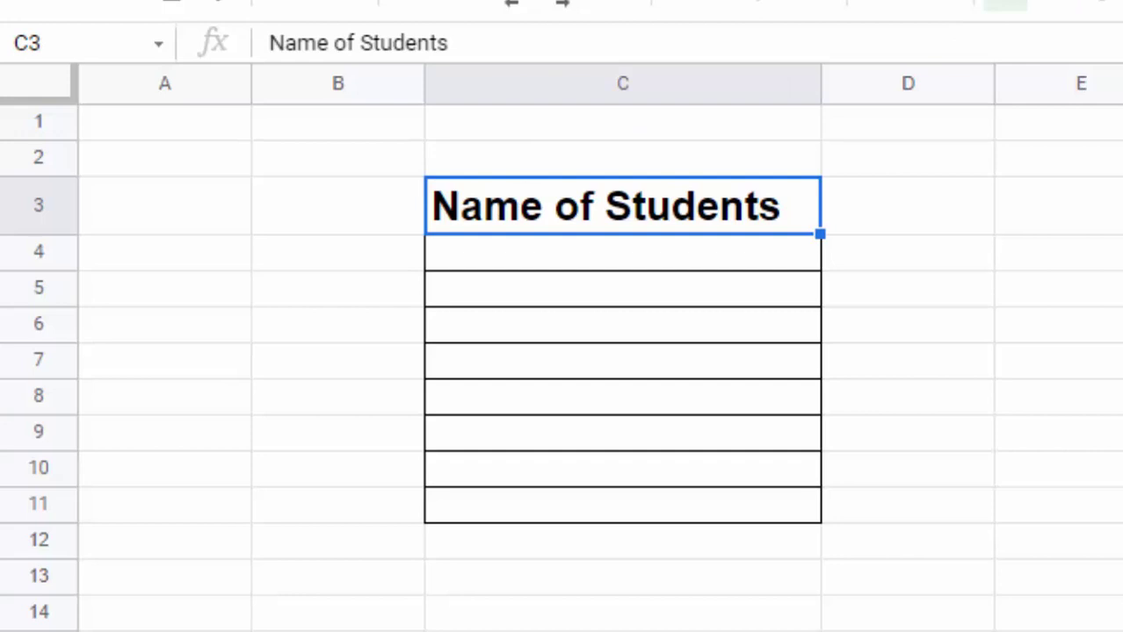
key(Right)
key(Right)
key(Right)
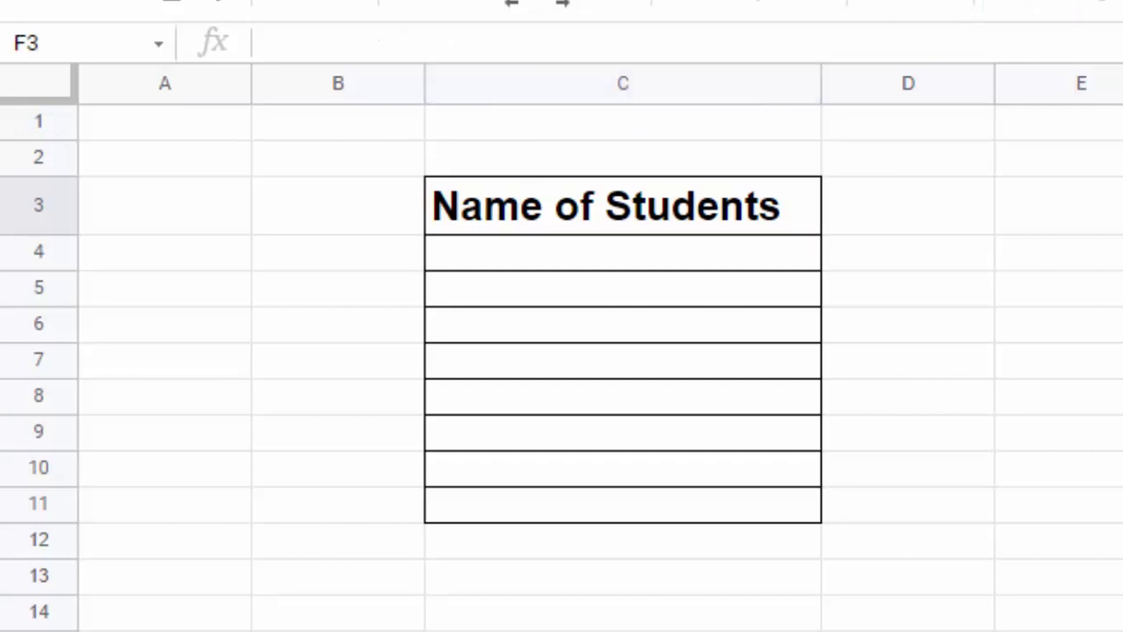
click(668, 248)
drag(669, 246, 680, 506)
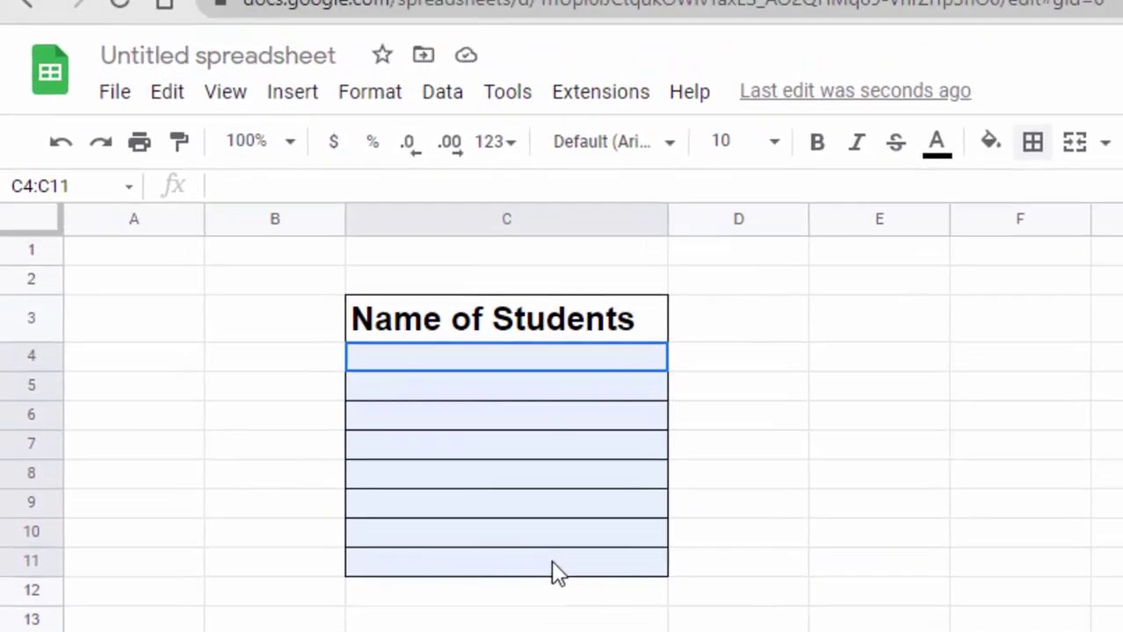
drag(555, 573, 554, 574)
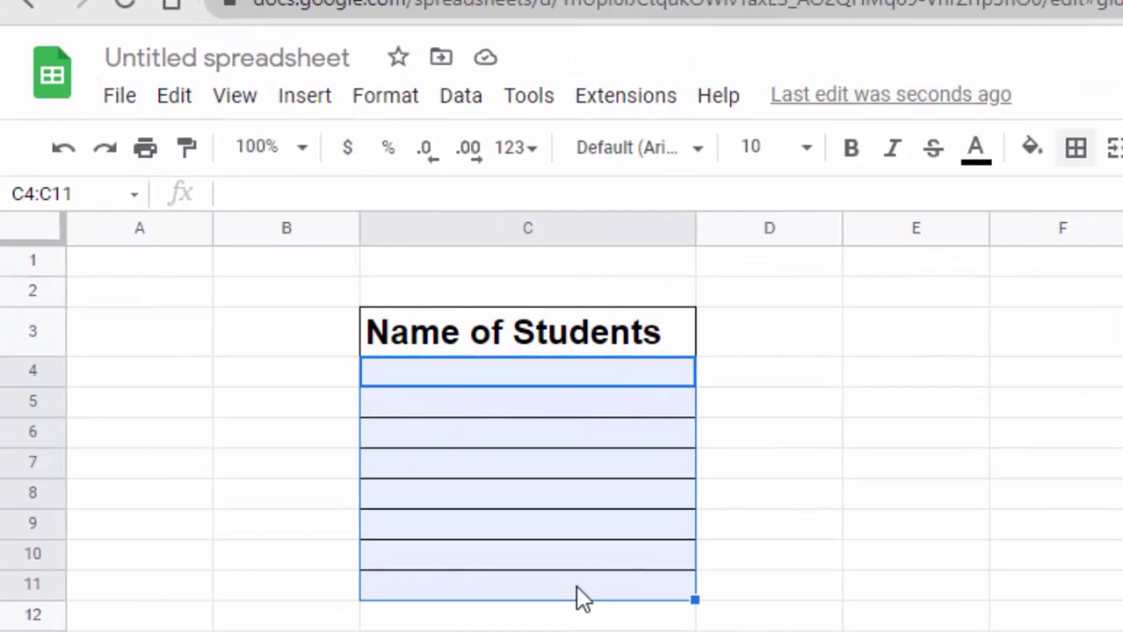
- Open Data validation for C4:C11 and set the criteria to List of items
click(486, 104)
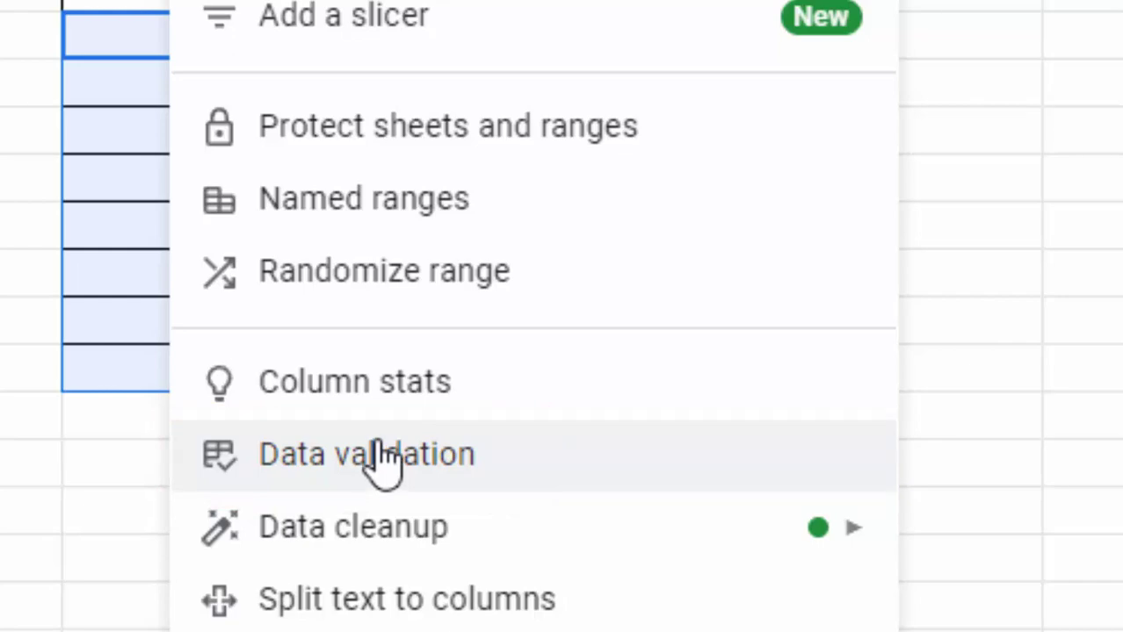
click(382, 463)
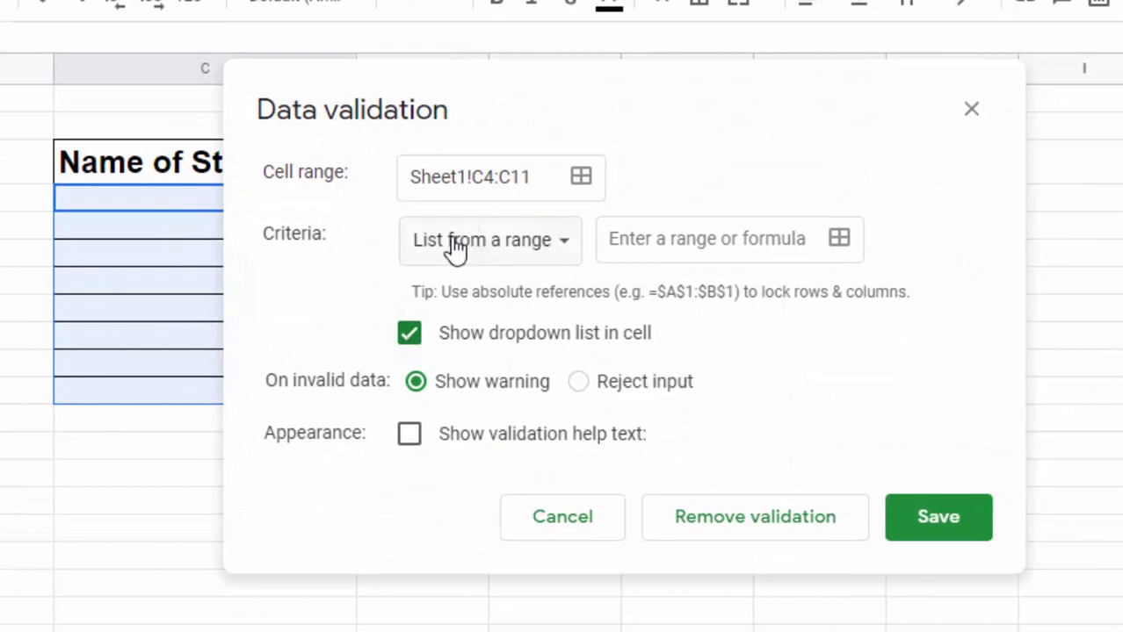
click(550, 255)
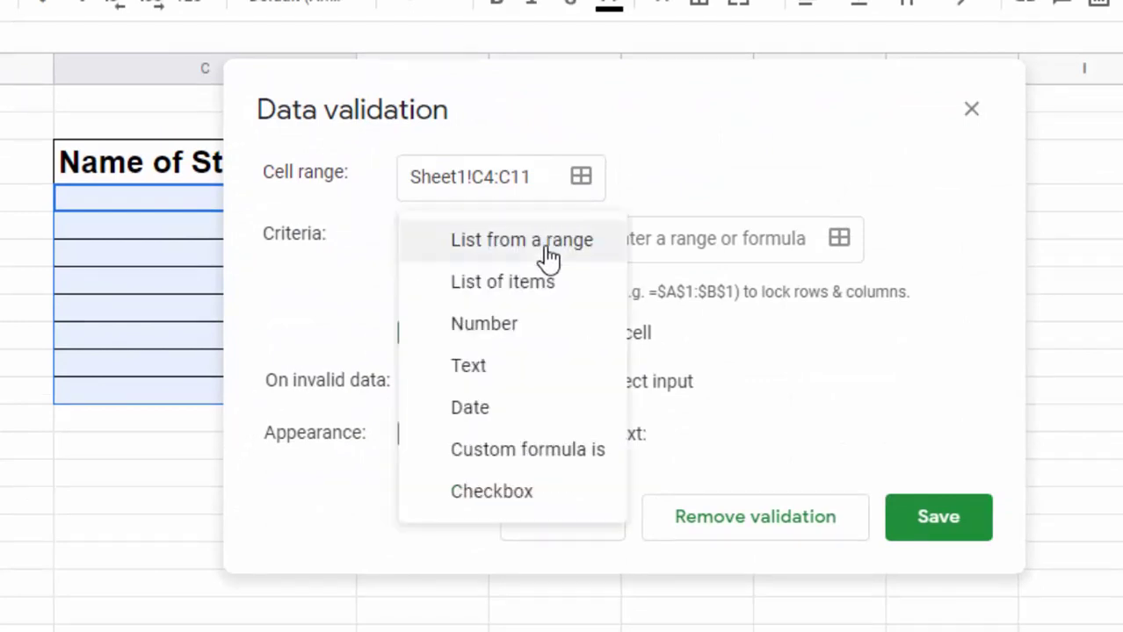
click(494, 283)
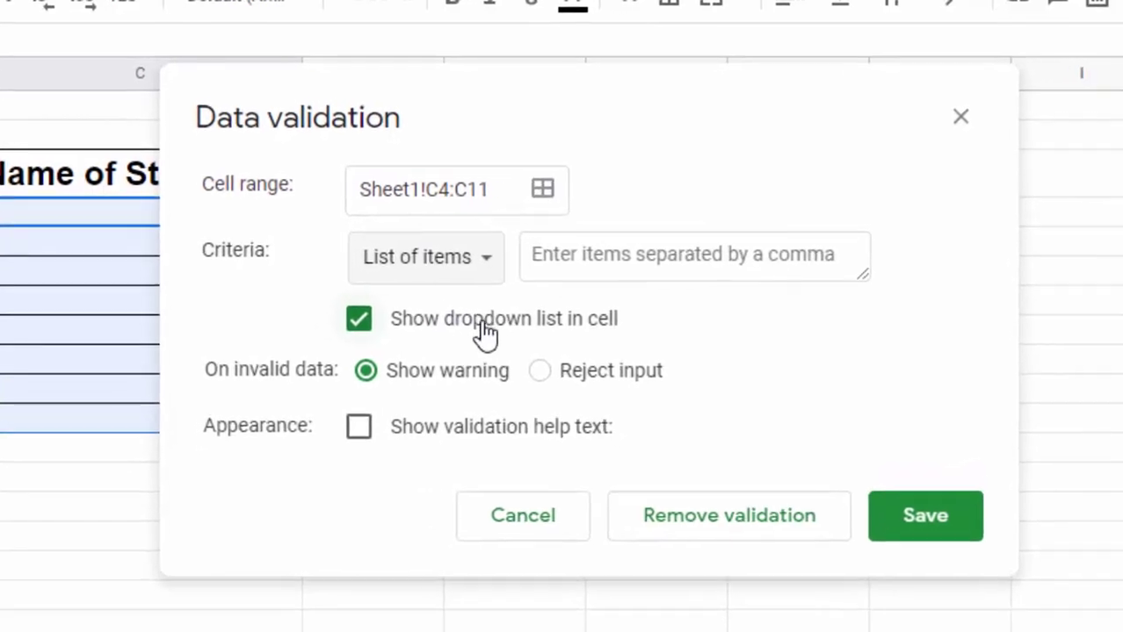
click(628, 242)
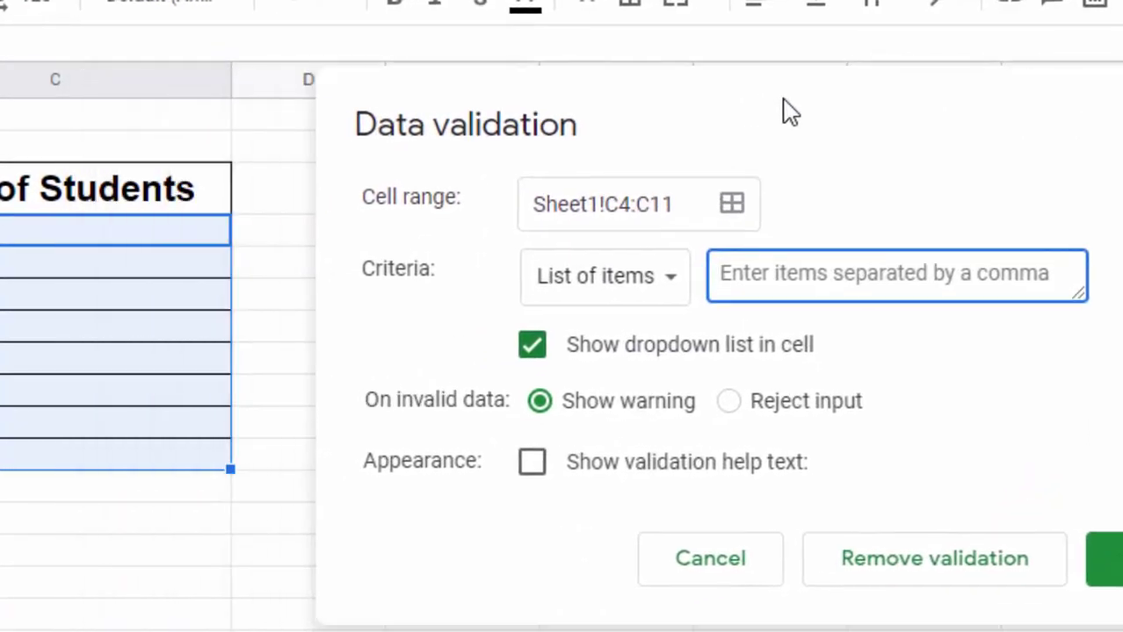
- Enter six comma-separated student names as the list items and save the rule
text(R)
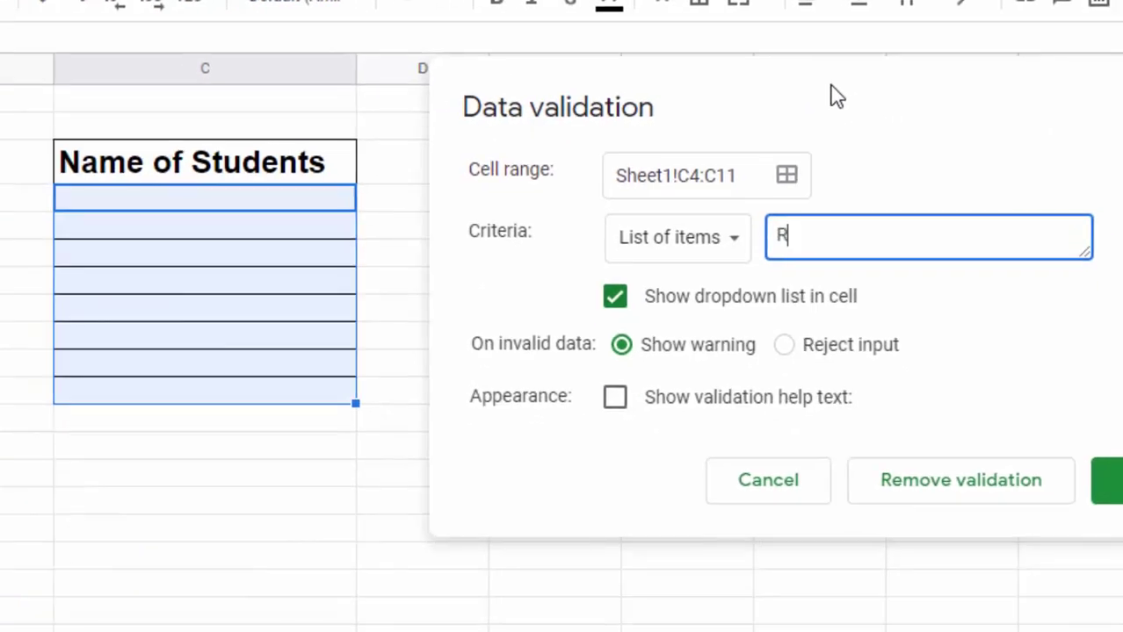
text(am,S)
text(hyam,)
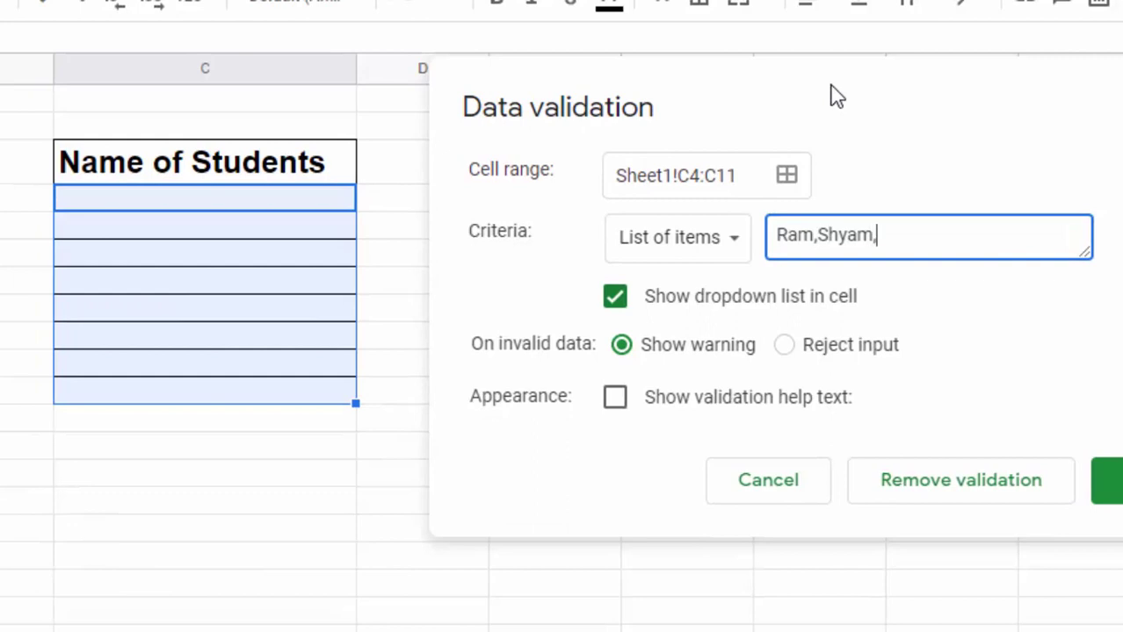
text(Raju)
text(,Anju)
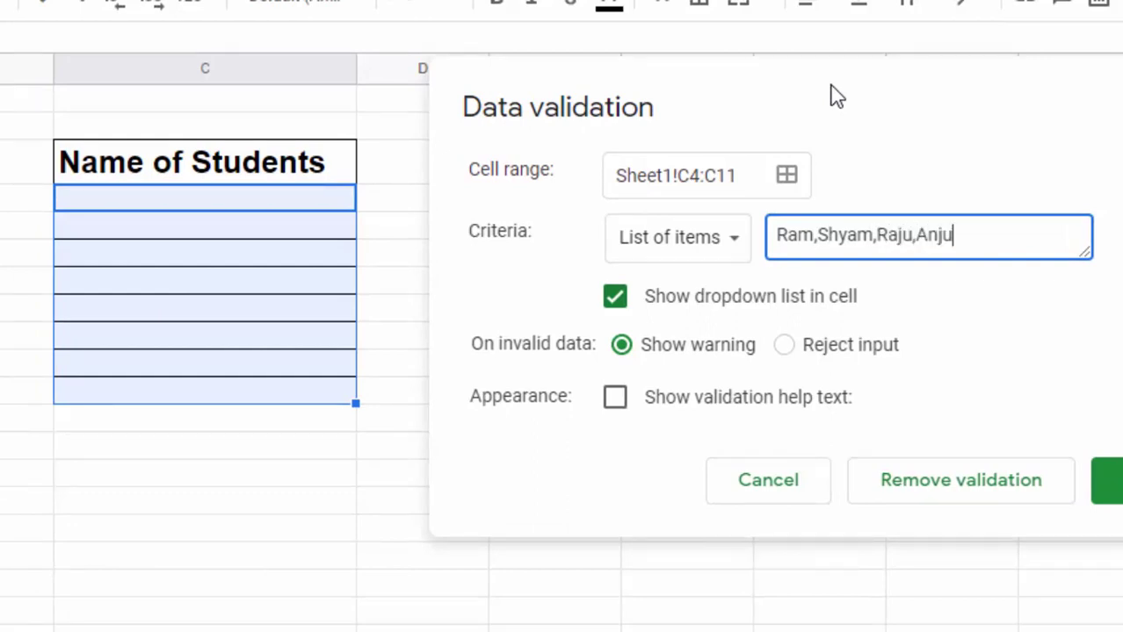
text(,A)
text(bhi)
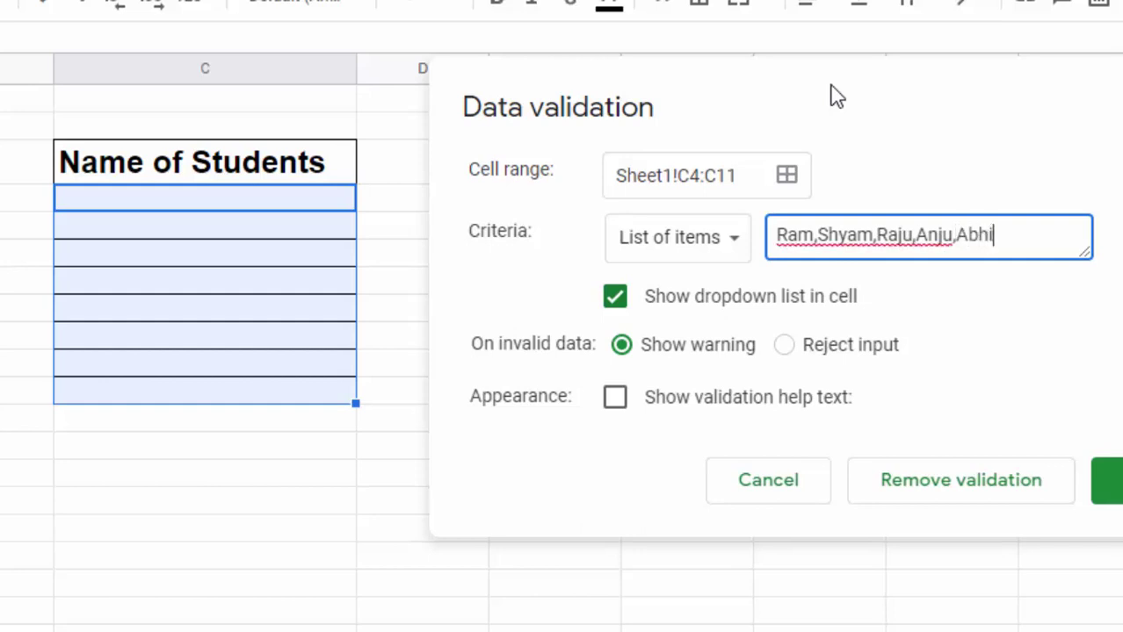
text(she)
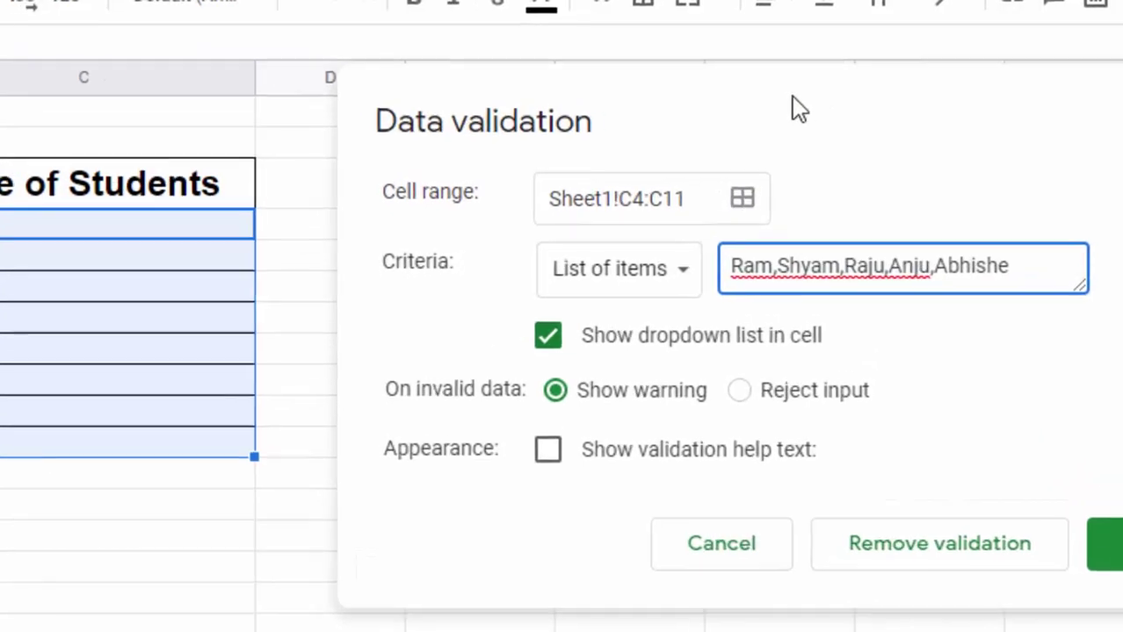
text(k)
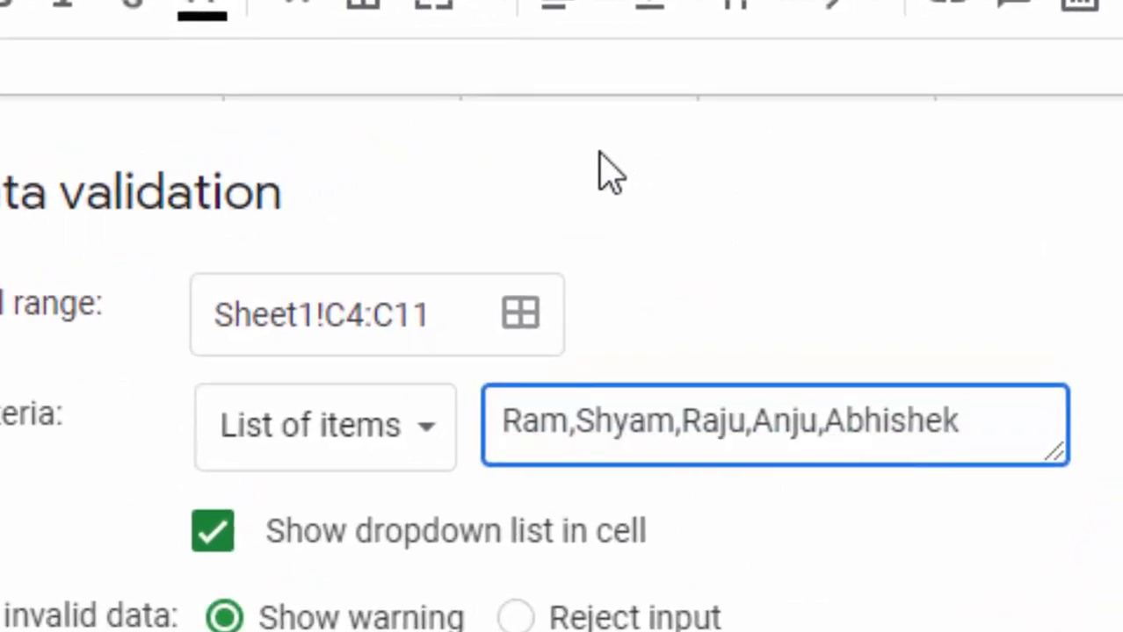
text(,Ne)
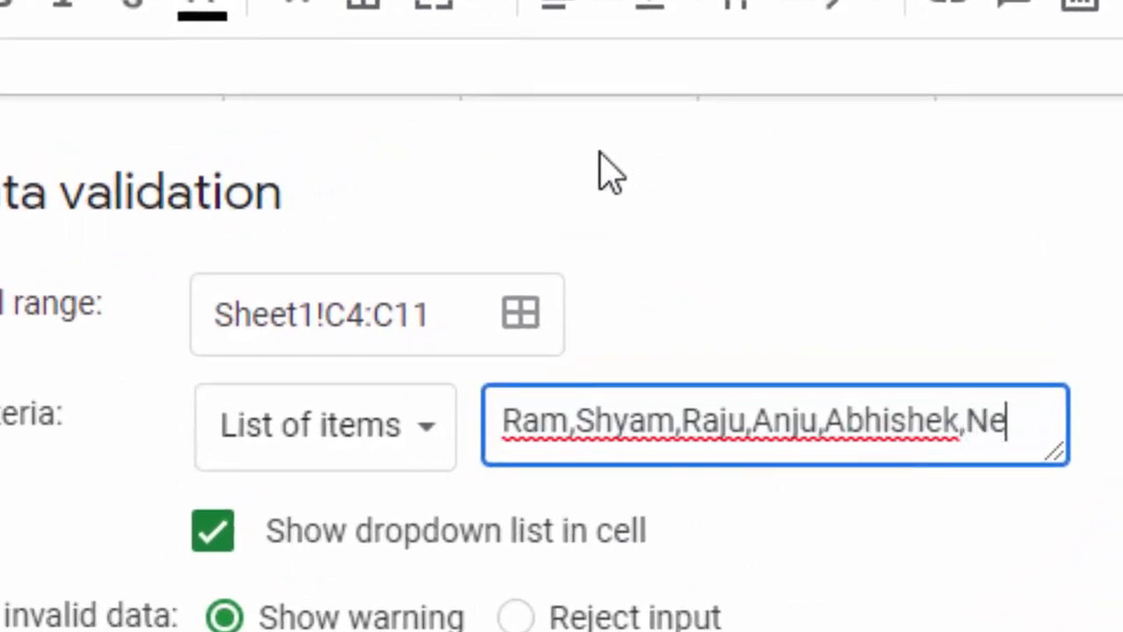
text(etu)
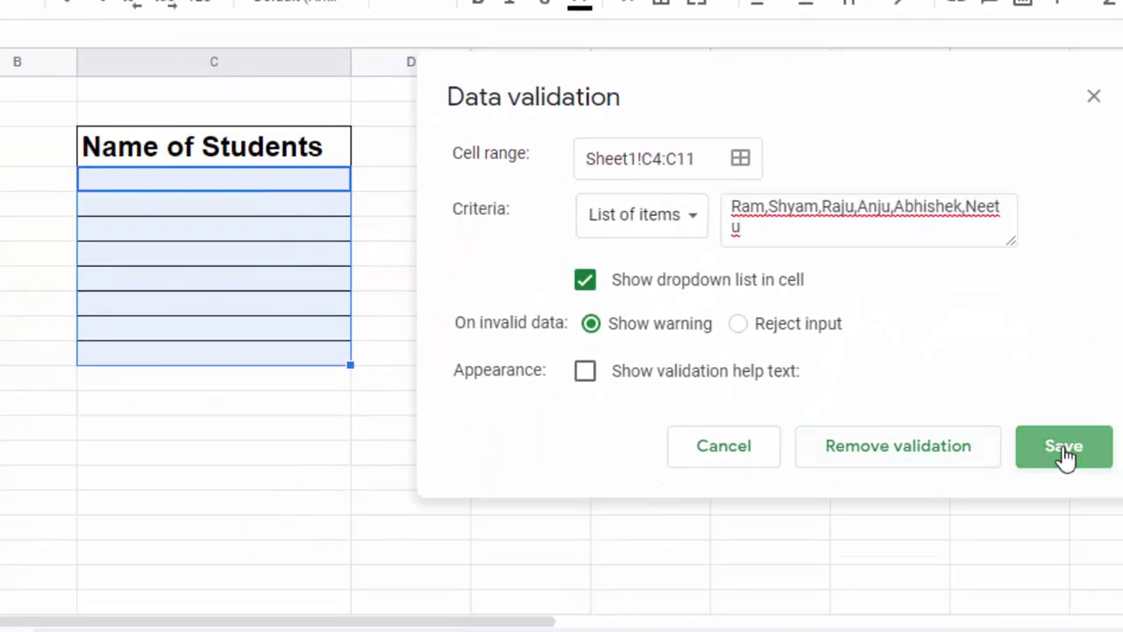
click(1063, 448)
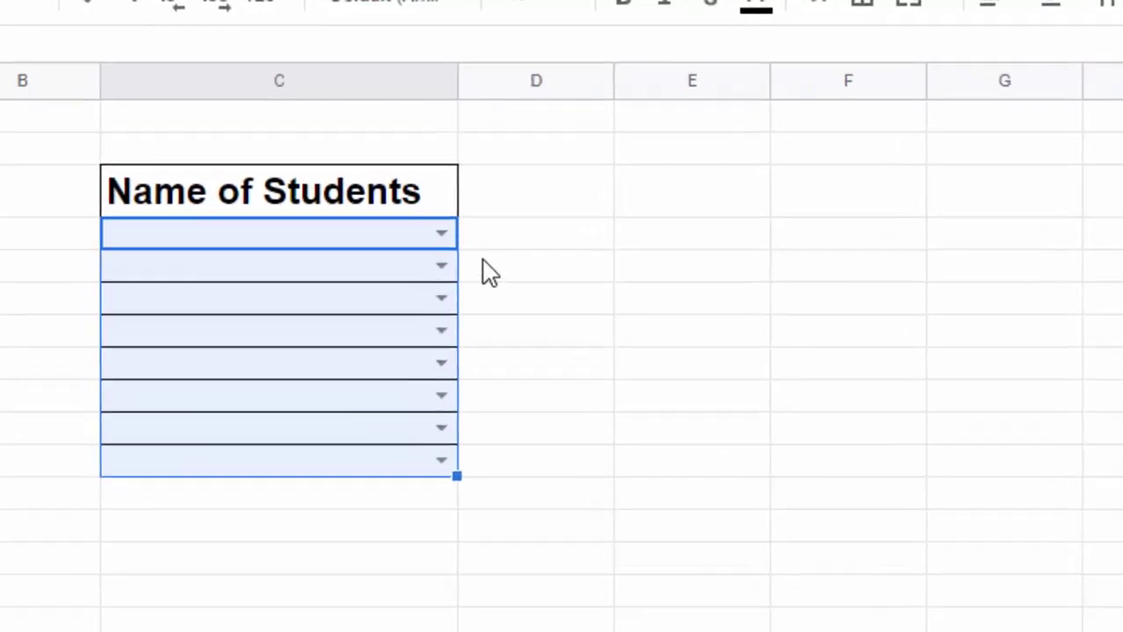
- Pick Ram from C4's student-name dropdown, then clear the entry from C4
click(511, 271)
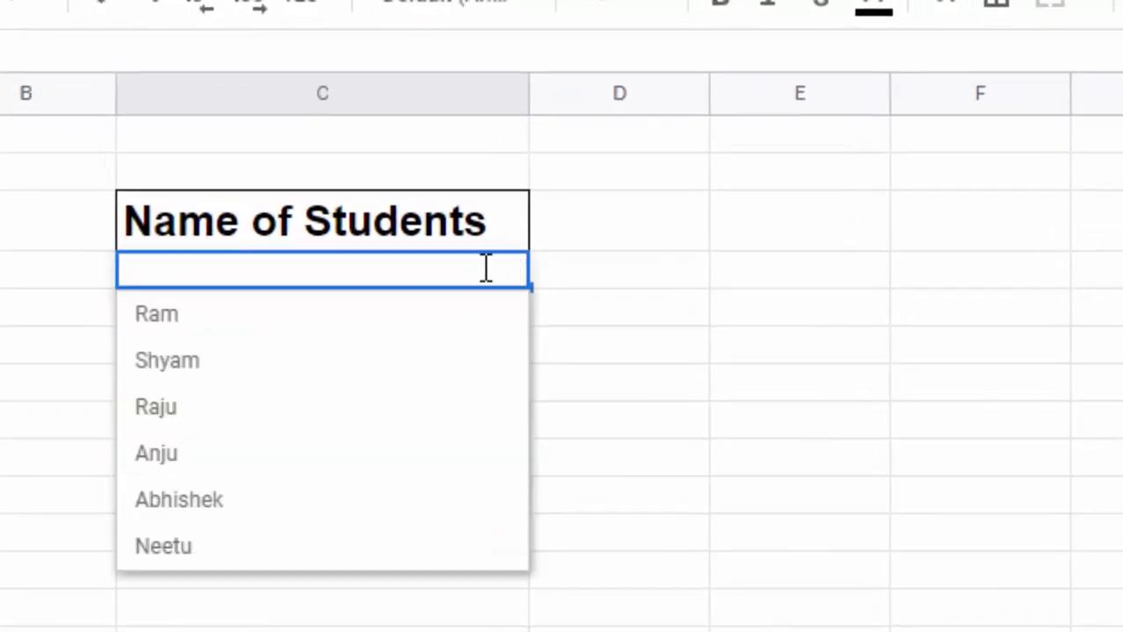
click(157, 317)
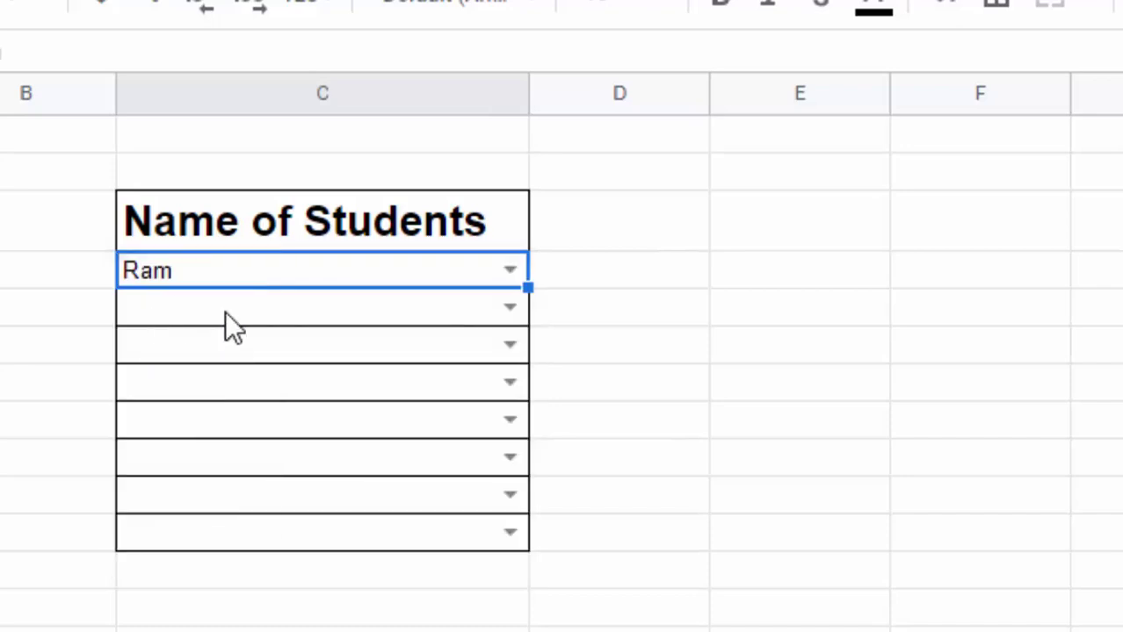
double_click(292, 269)
key(BackSpace)
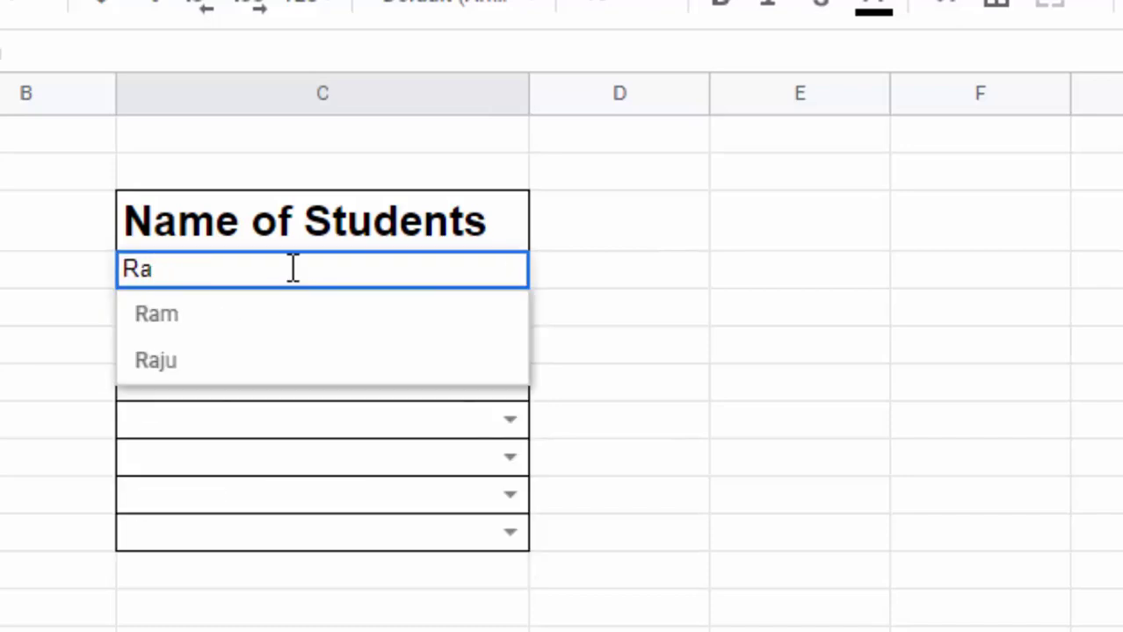
key(BackSpace)
key(BackSpace)
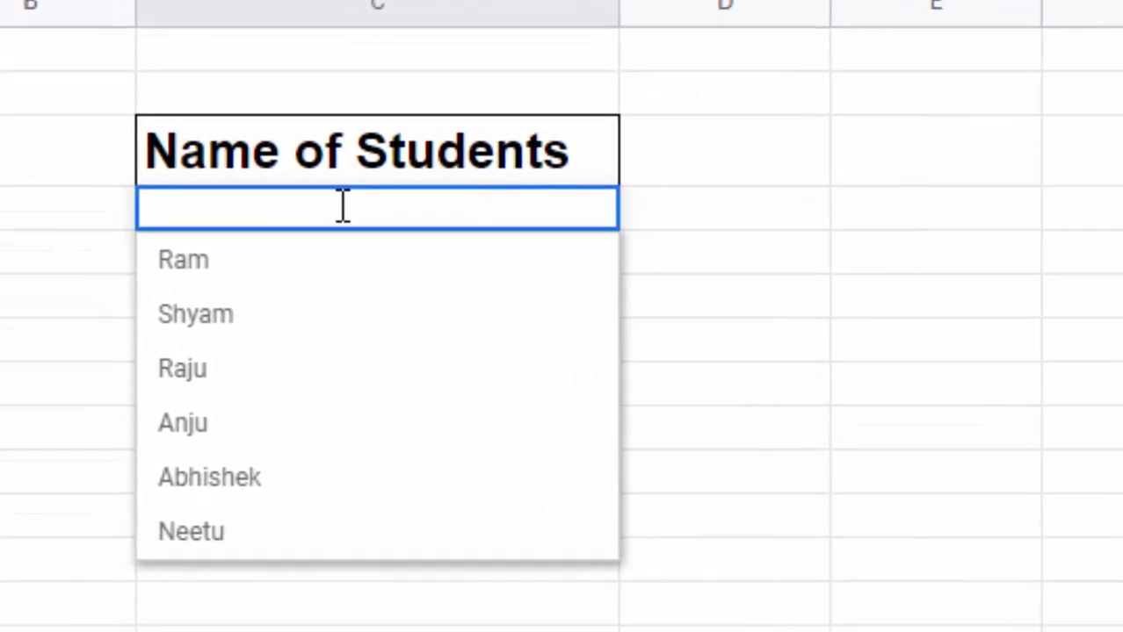
- Type R, then S, then A in C4 to check that each letter filters the name suggestions
text(R)
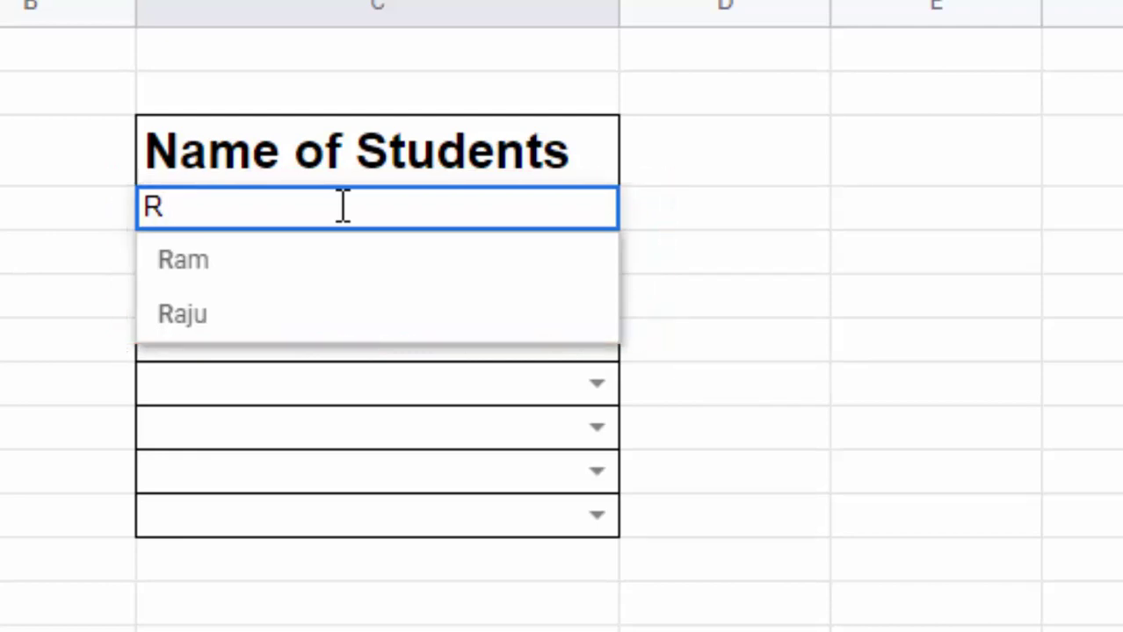
key(BackSpace)
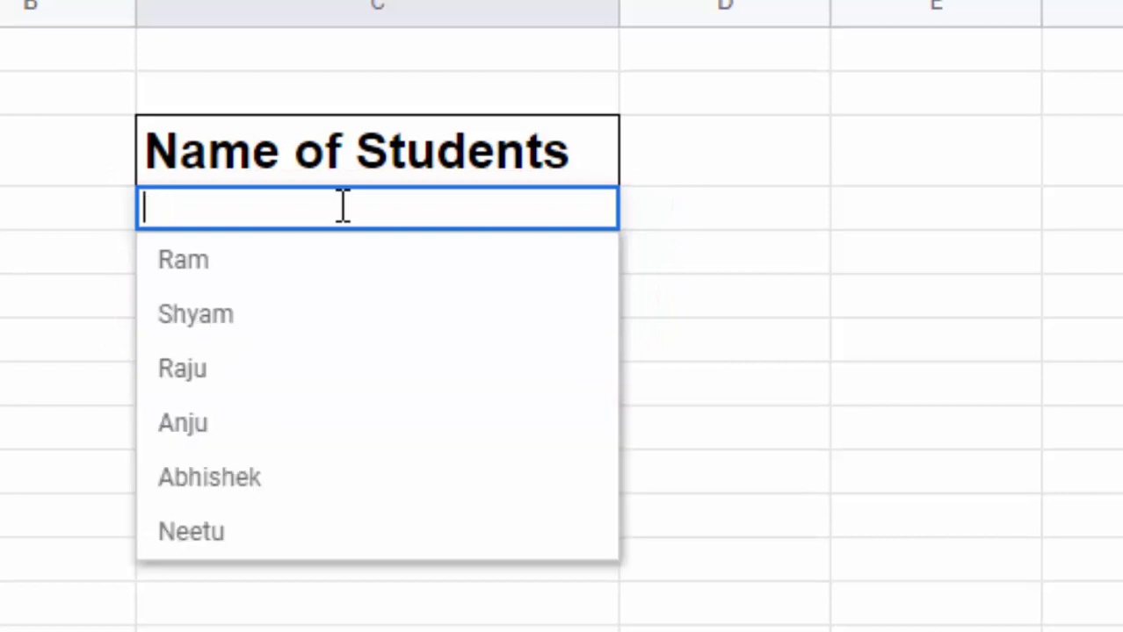
text(S)
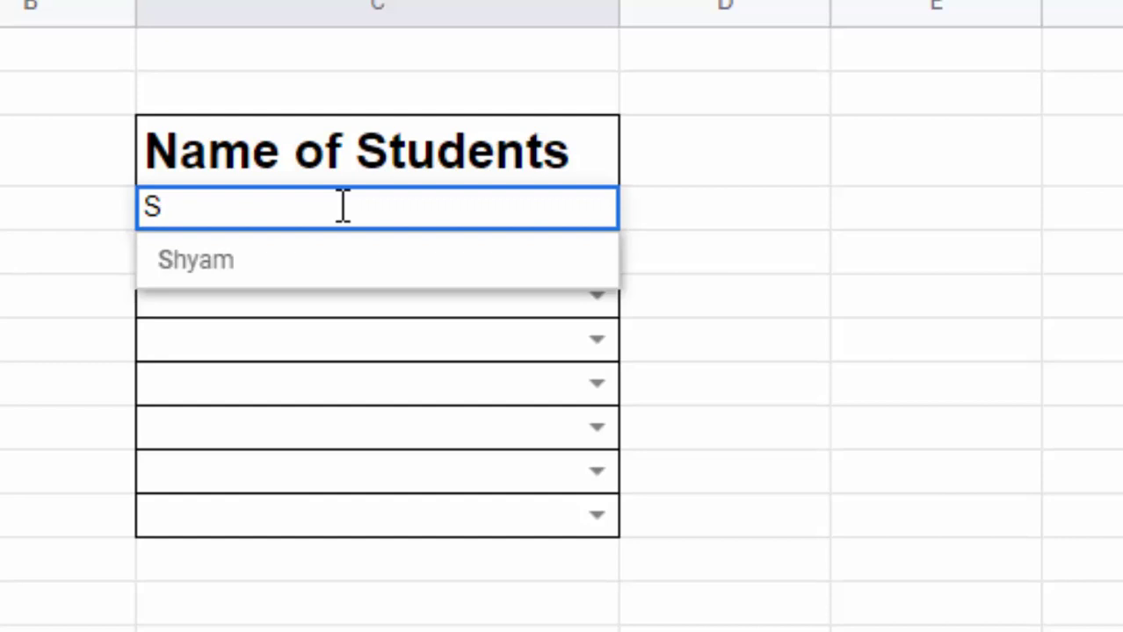
key(BackSpace)
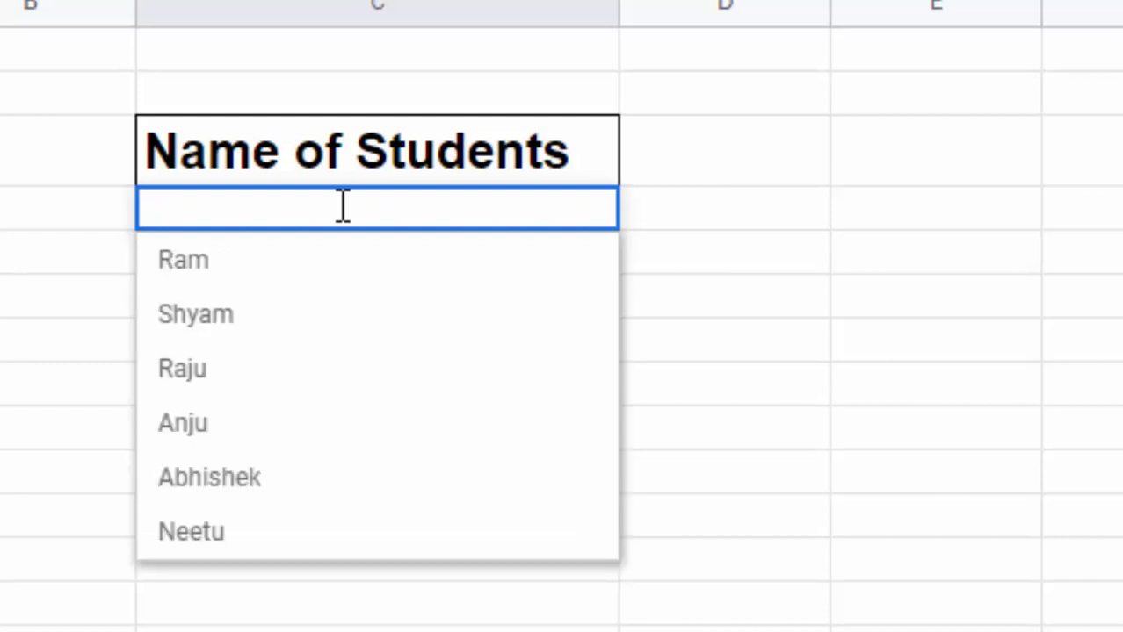
text(A)
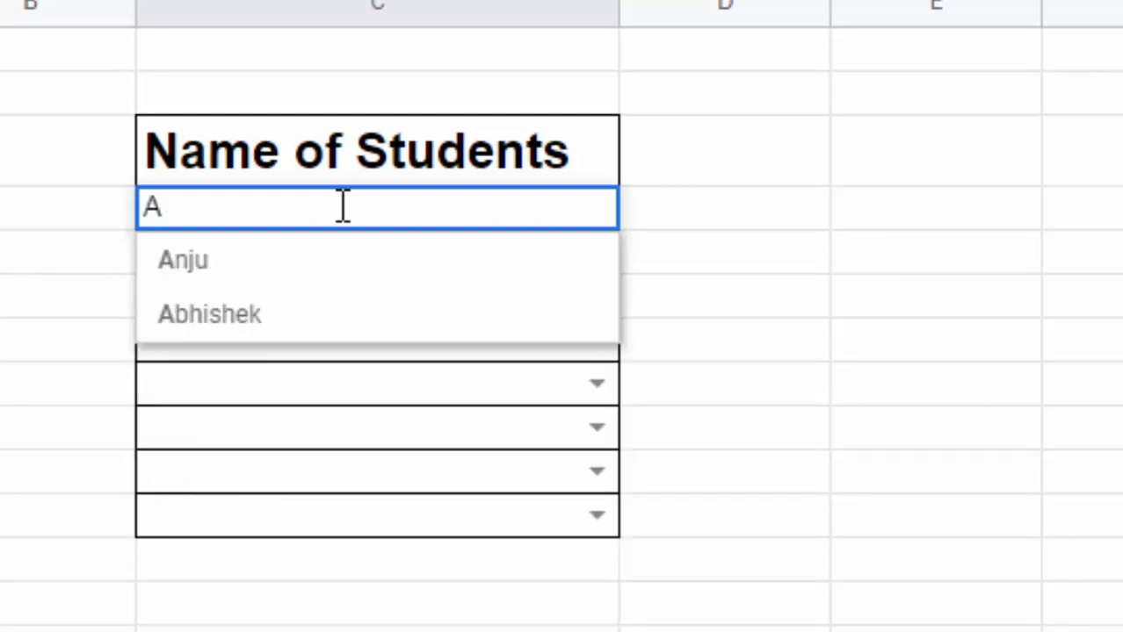